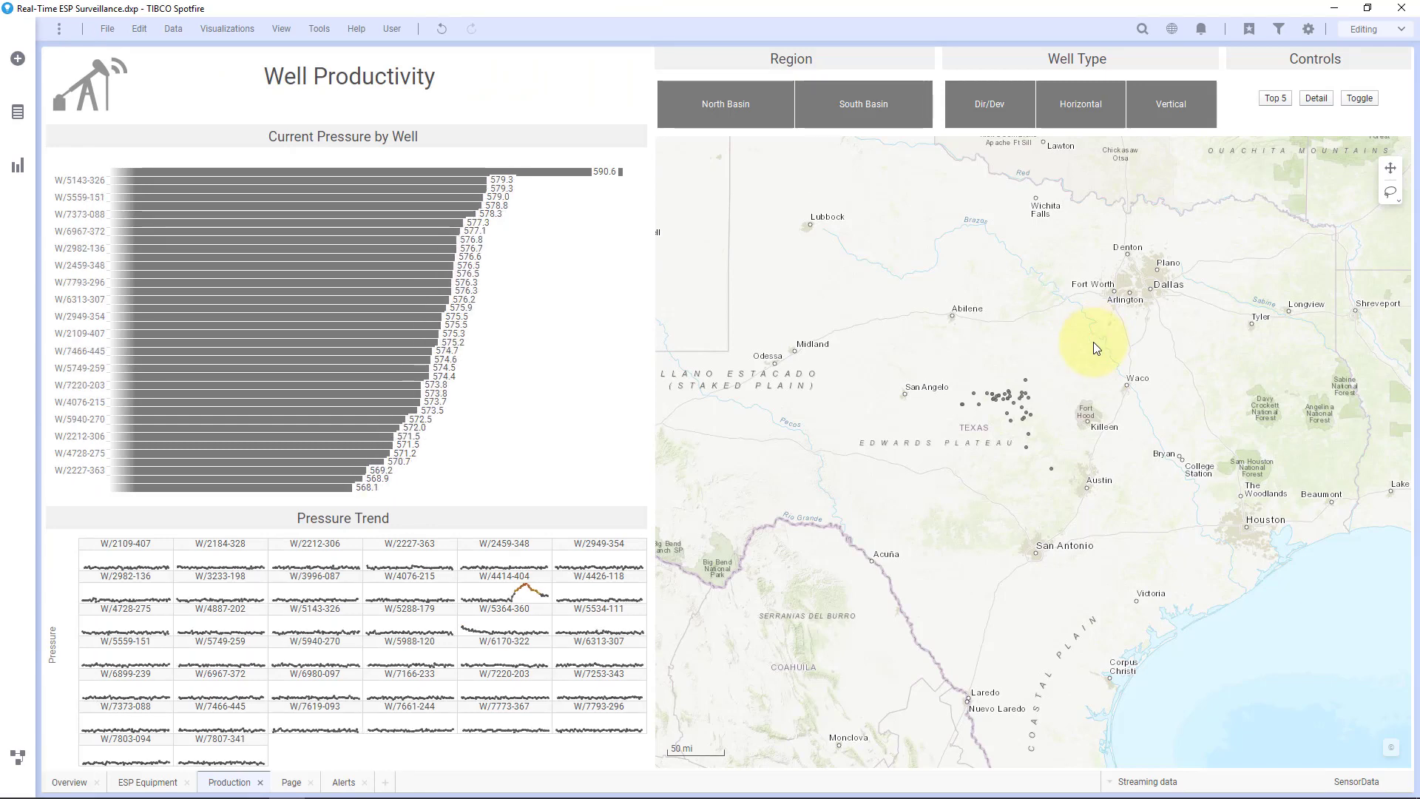
- Zoom the well map from a 50 mi to a 10 mi scale, then check a well's pressure tooltip
scroll(1044, 382, up, 5)
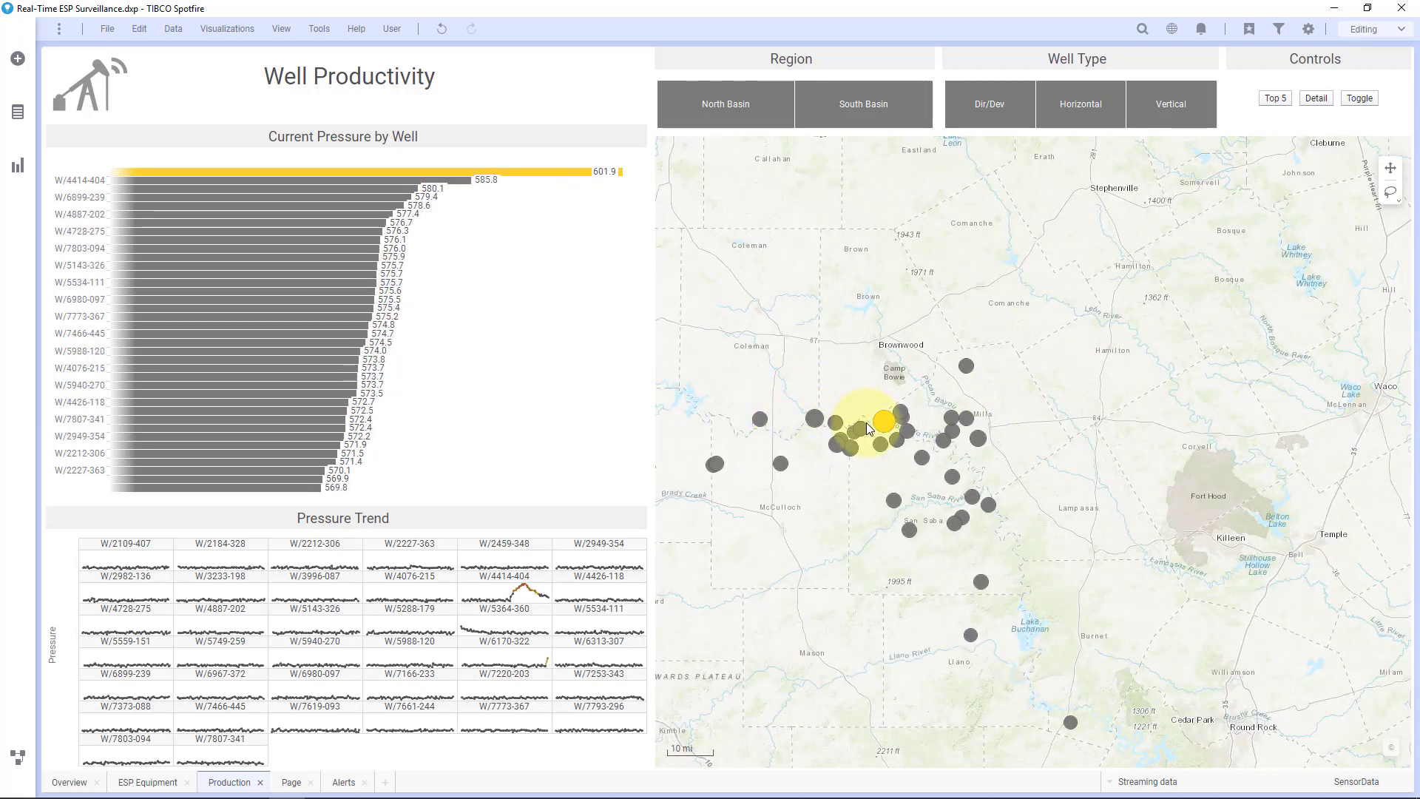
mouse_move(882, 427)
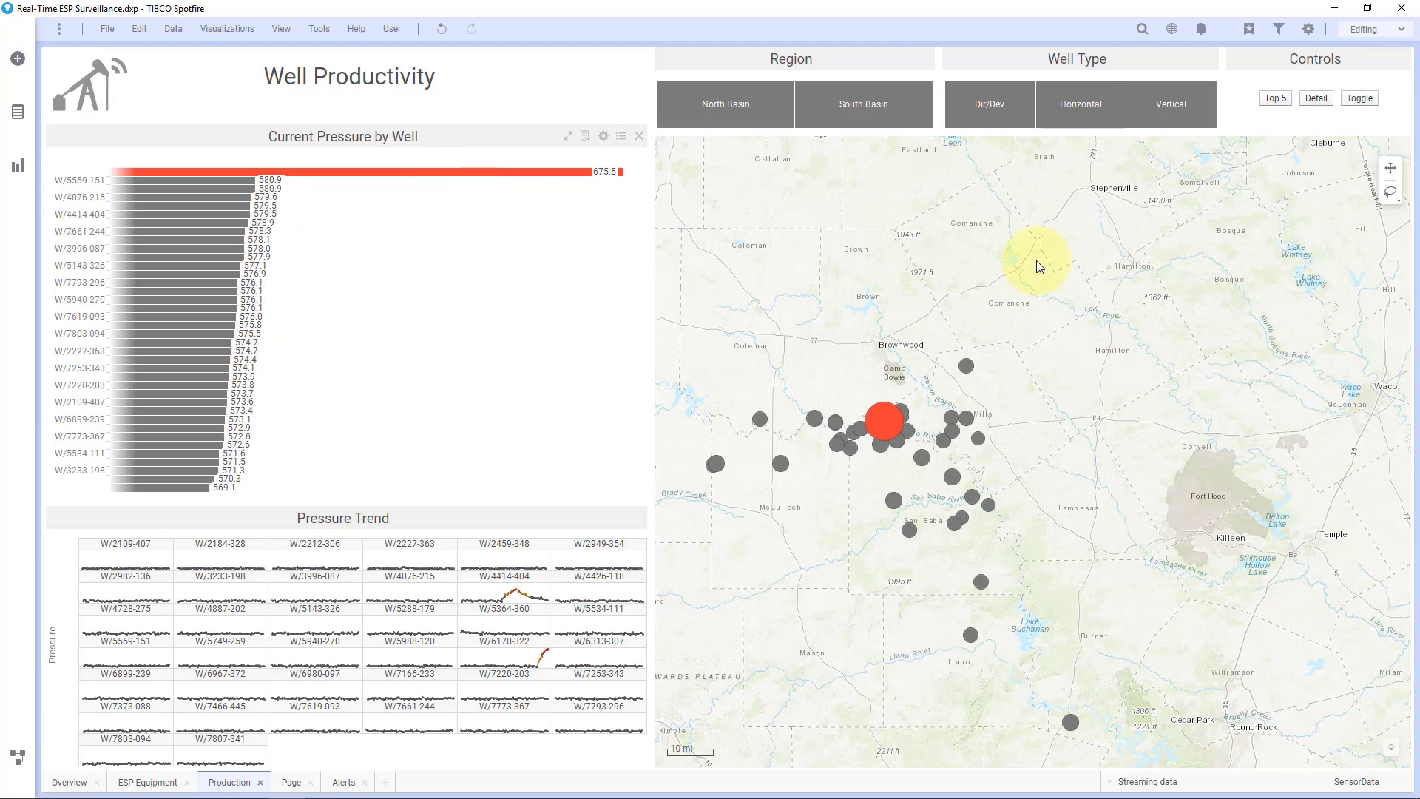
- Switch Current Pressure by Well between top-five and all wells using the Top 5, Detail and Toggle buttons
click(1281, 104)
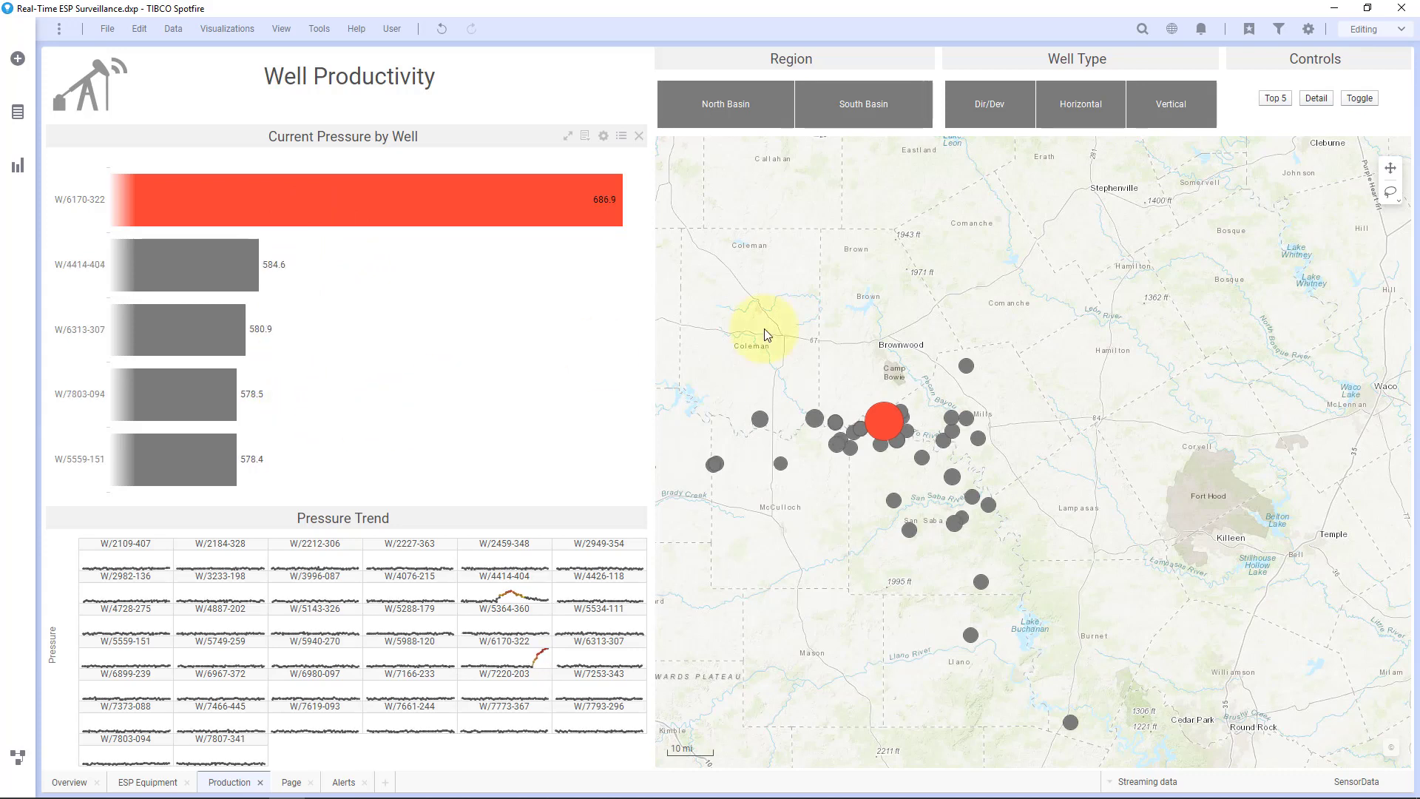
click(1304, 103)
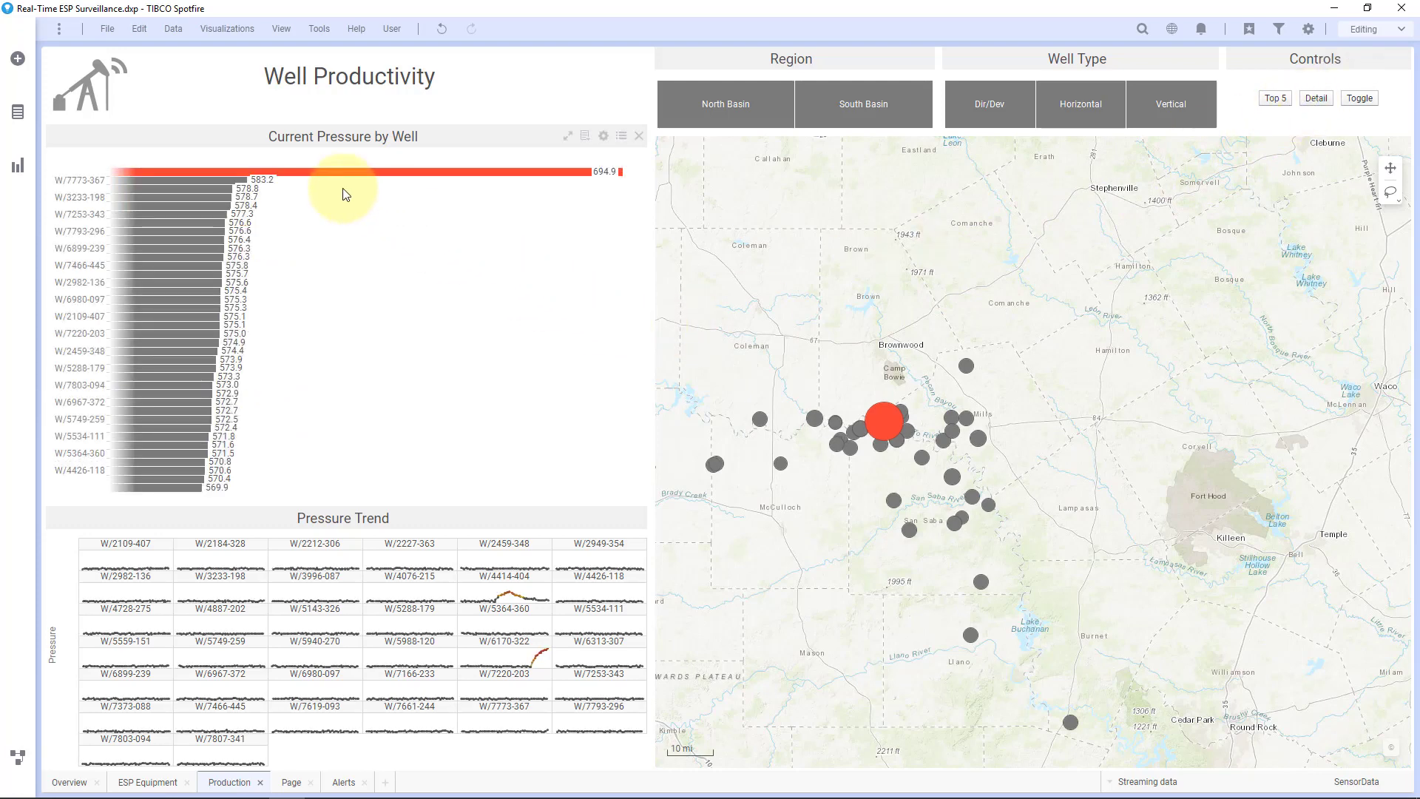
click(1359, 102)
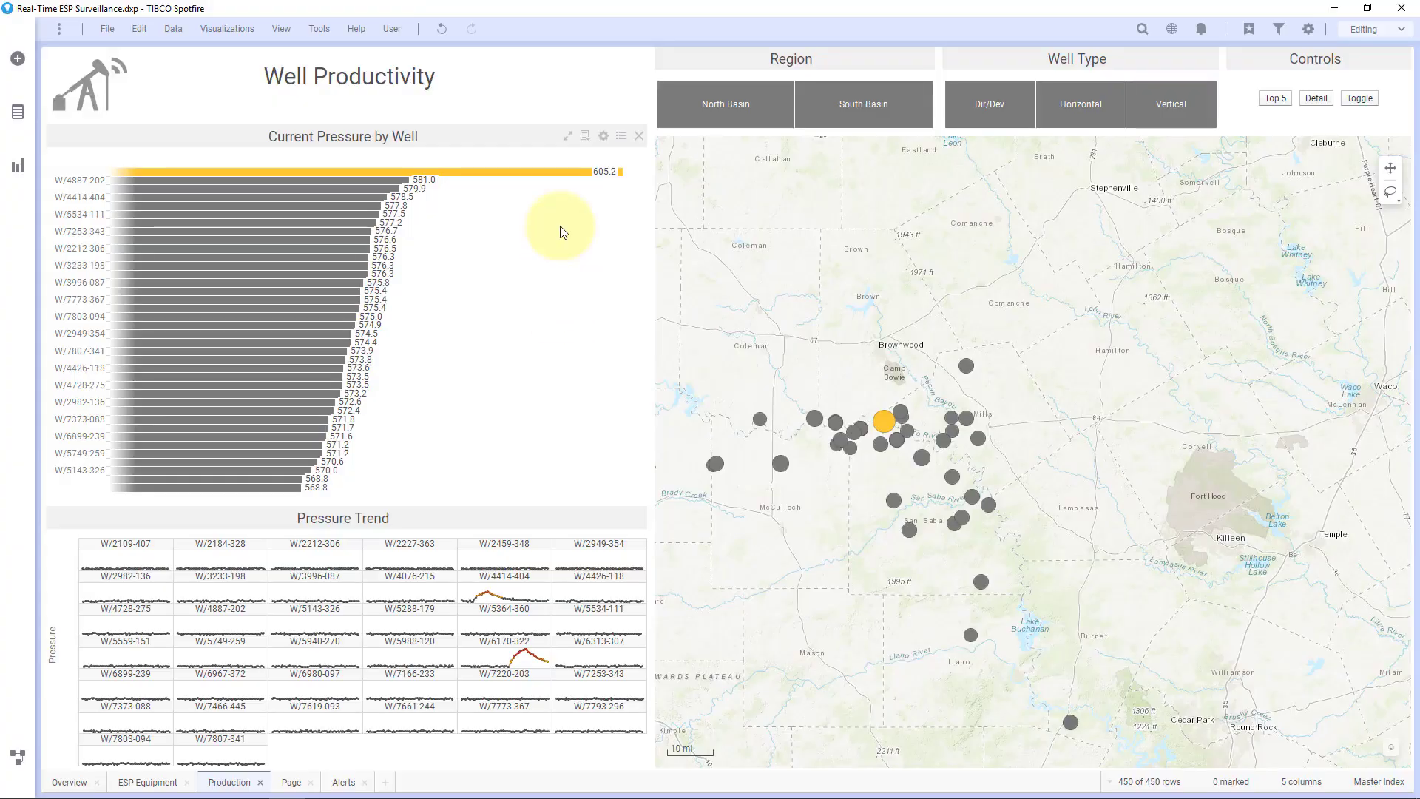
- Edit the bar chart's Top 5 Pressure show/hide rule, keeping rule type Top with value 5
click(603, 137)
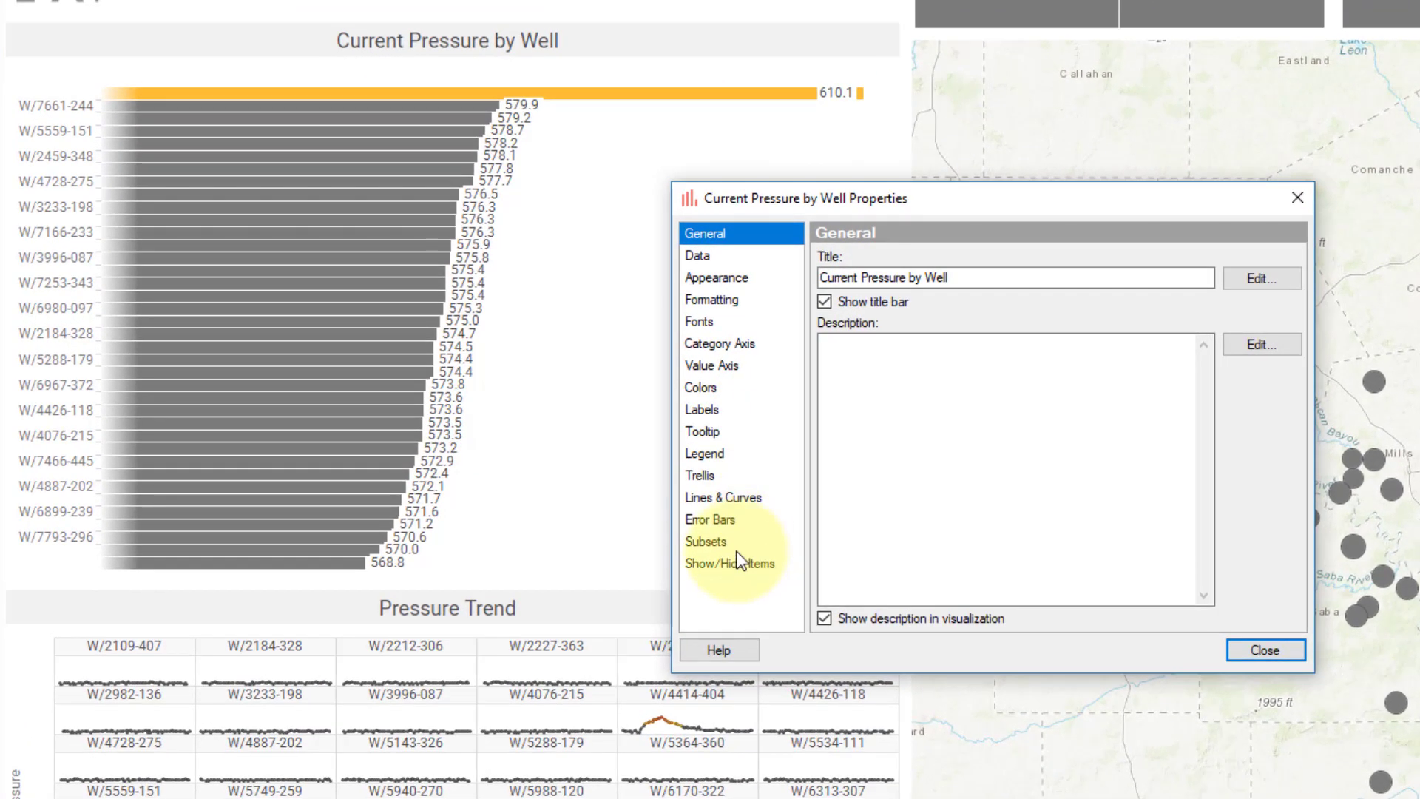
click(546, 494)
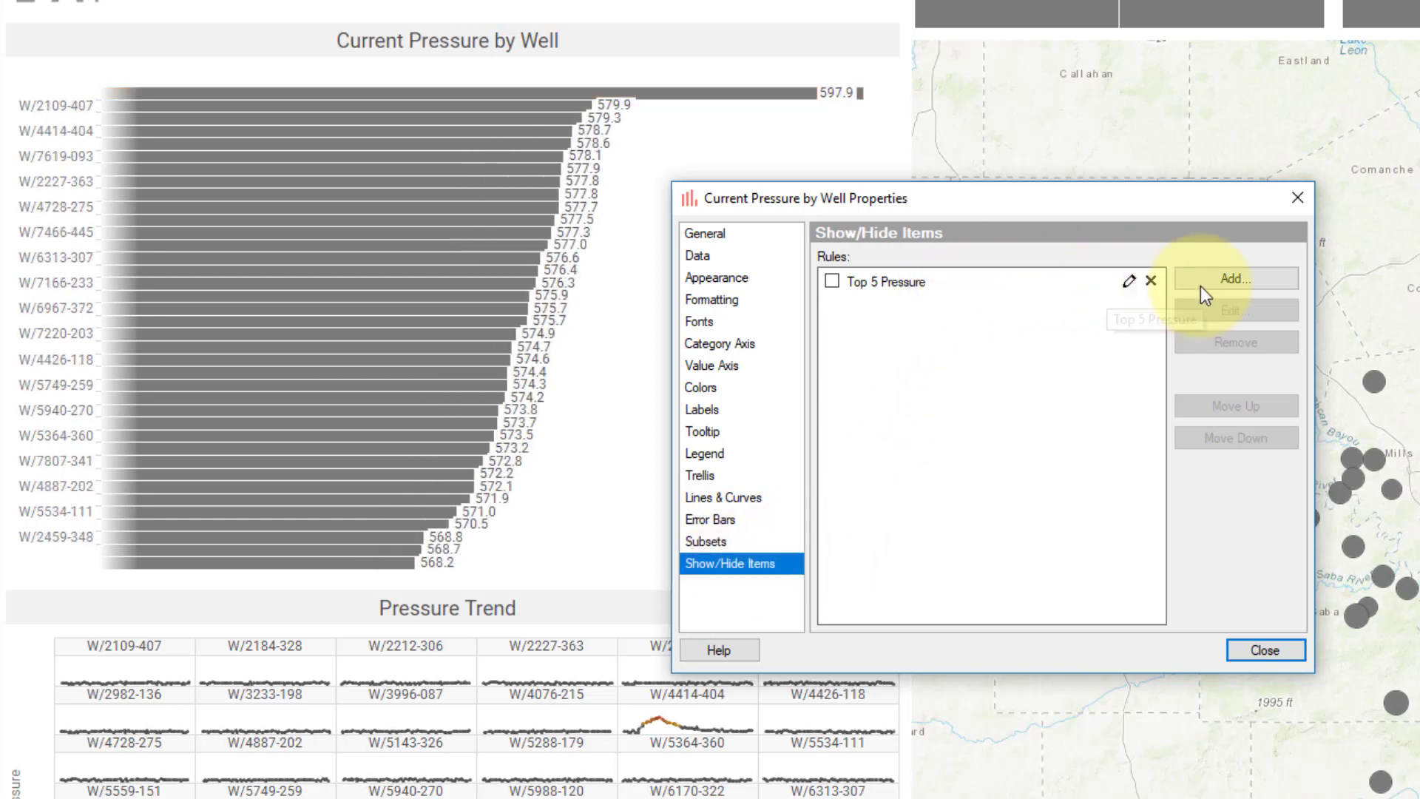
click(918, 290)
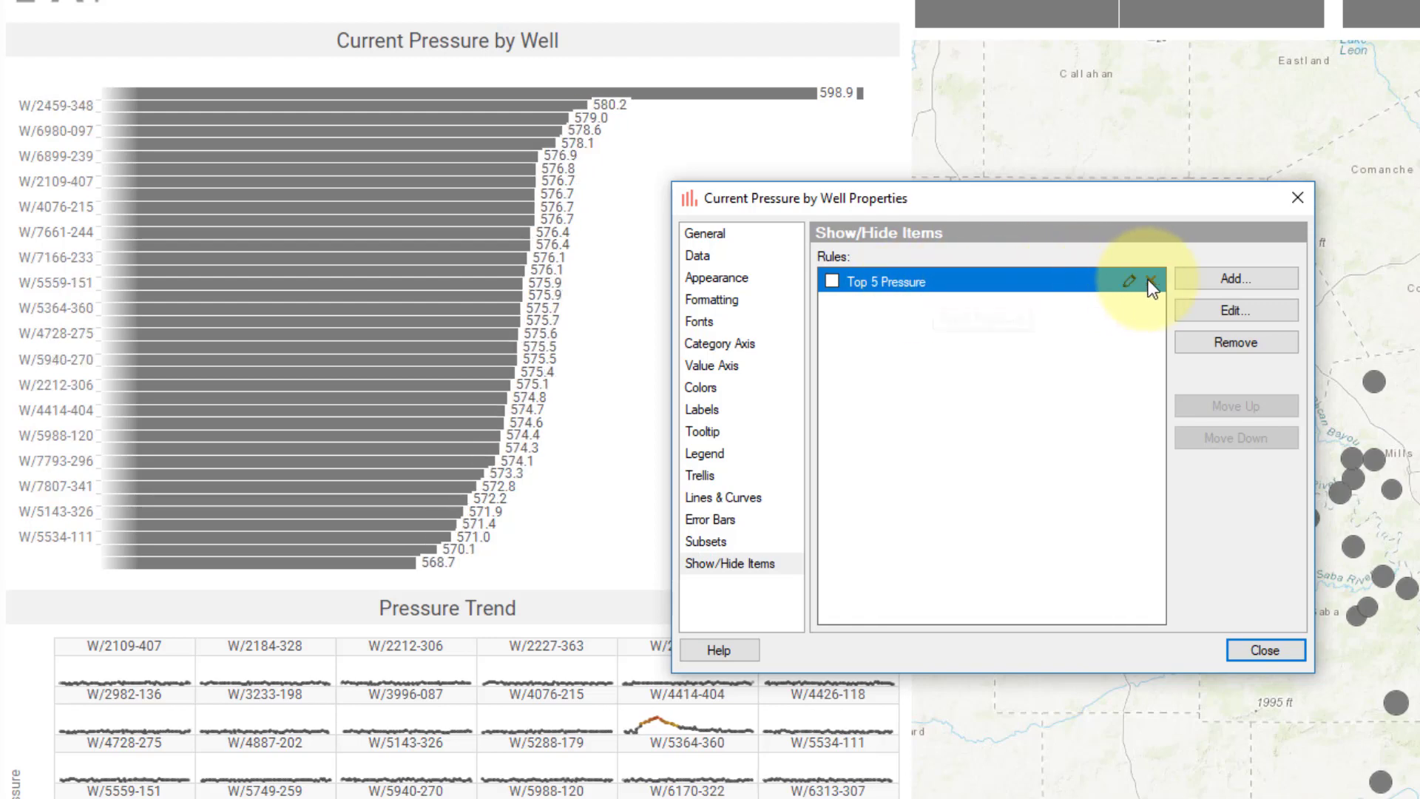
click(1128, 281)
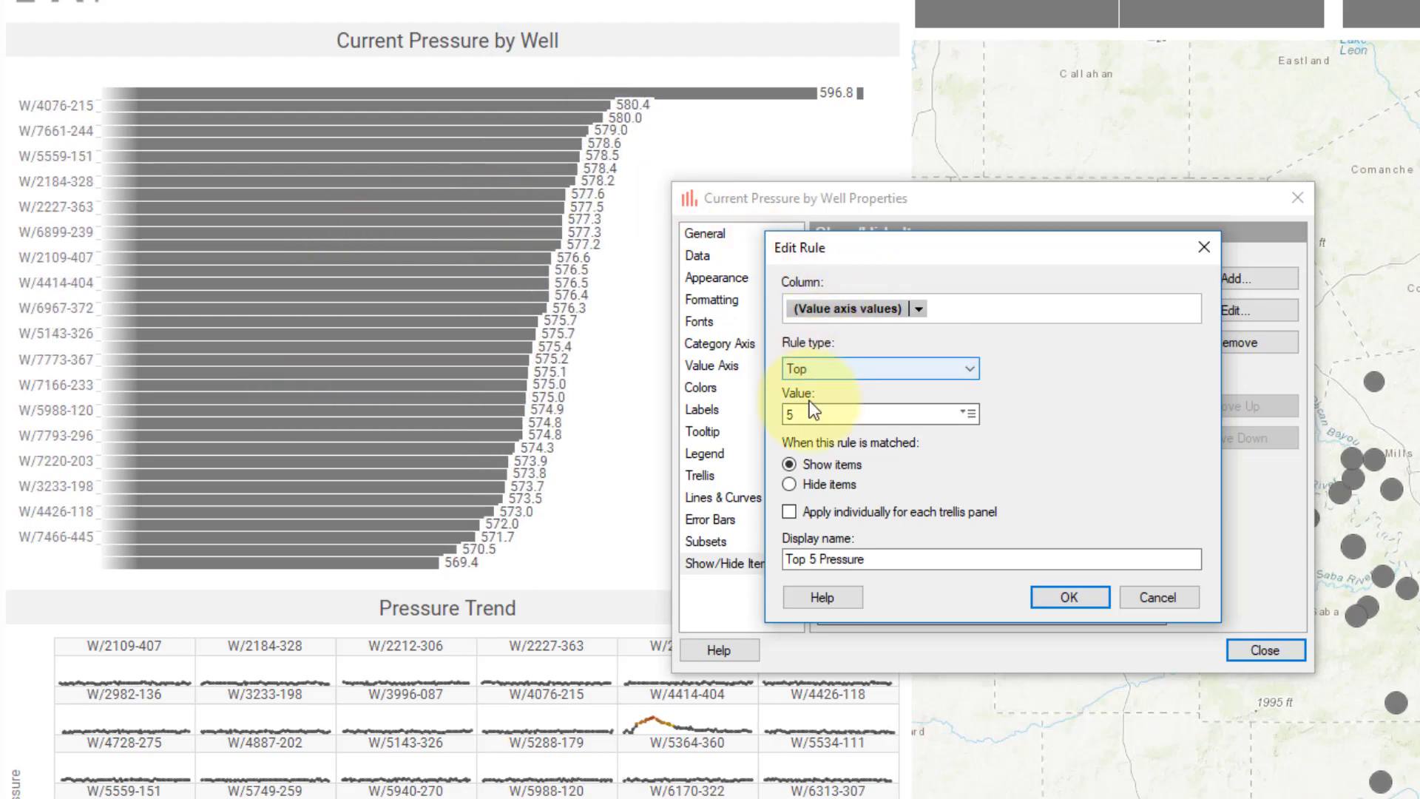
click(825, 374)
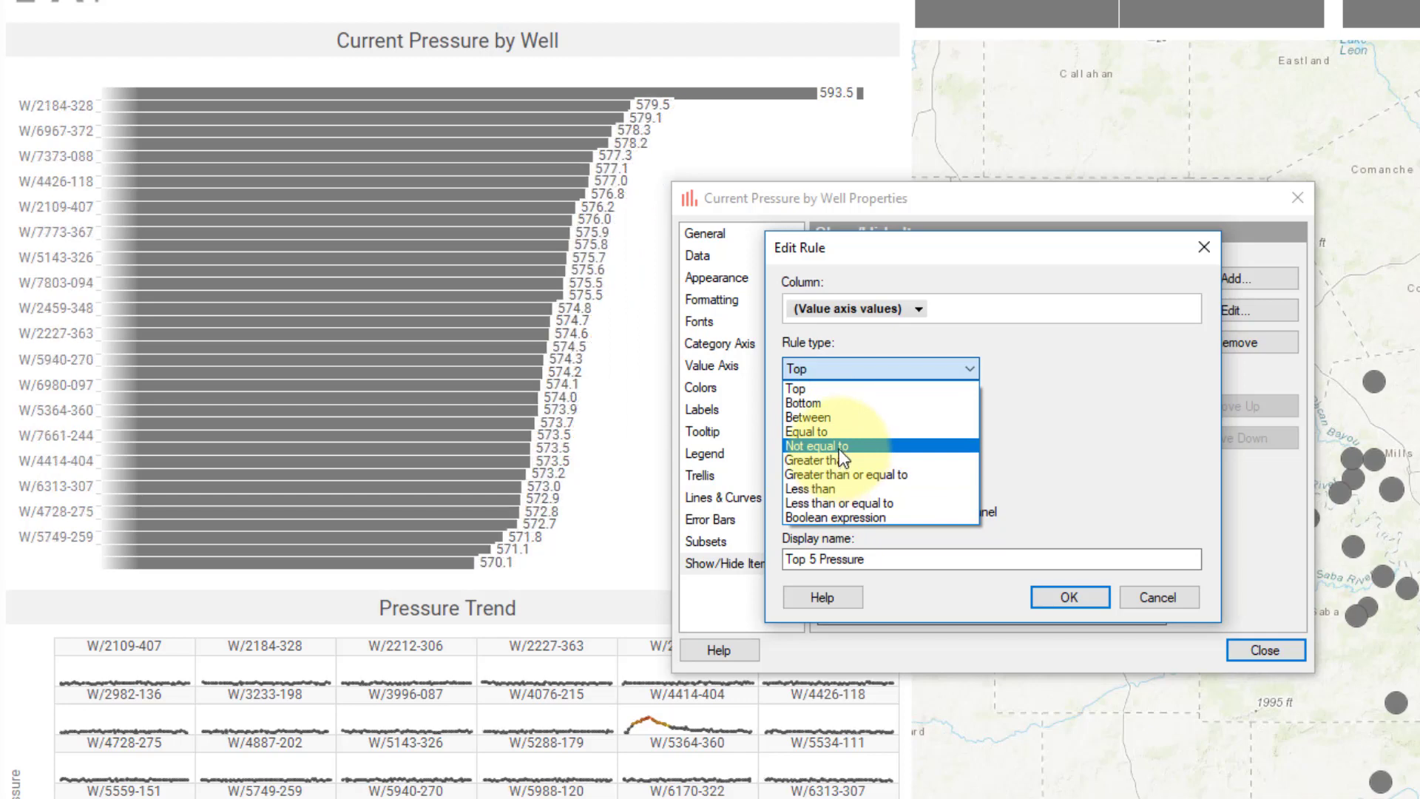
click(842, 389)
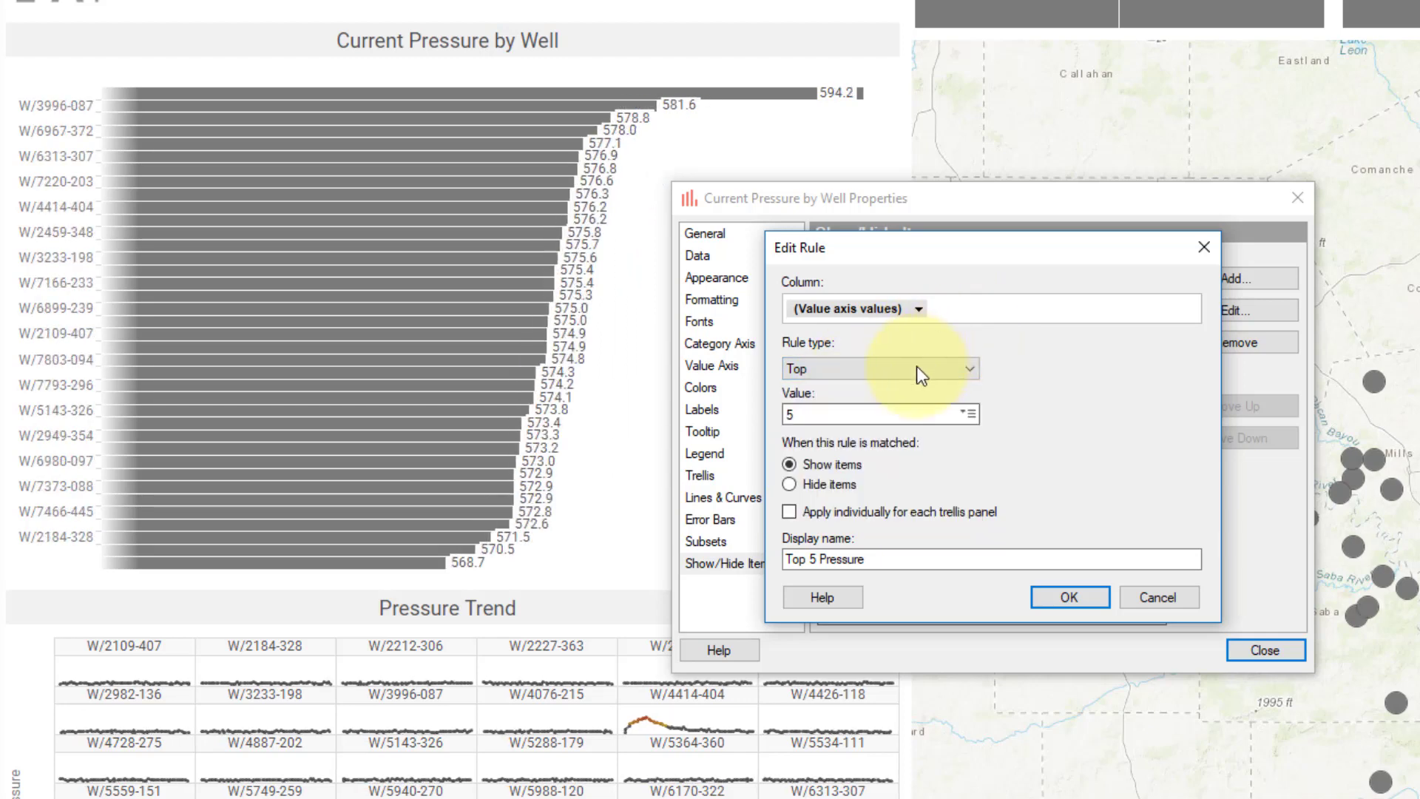
drag(869, 557, 783, 559)
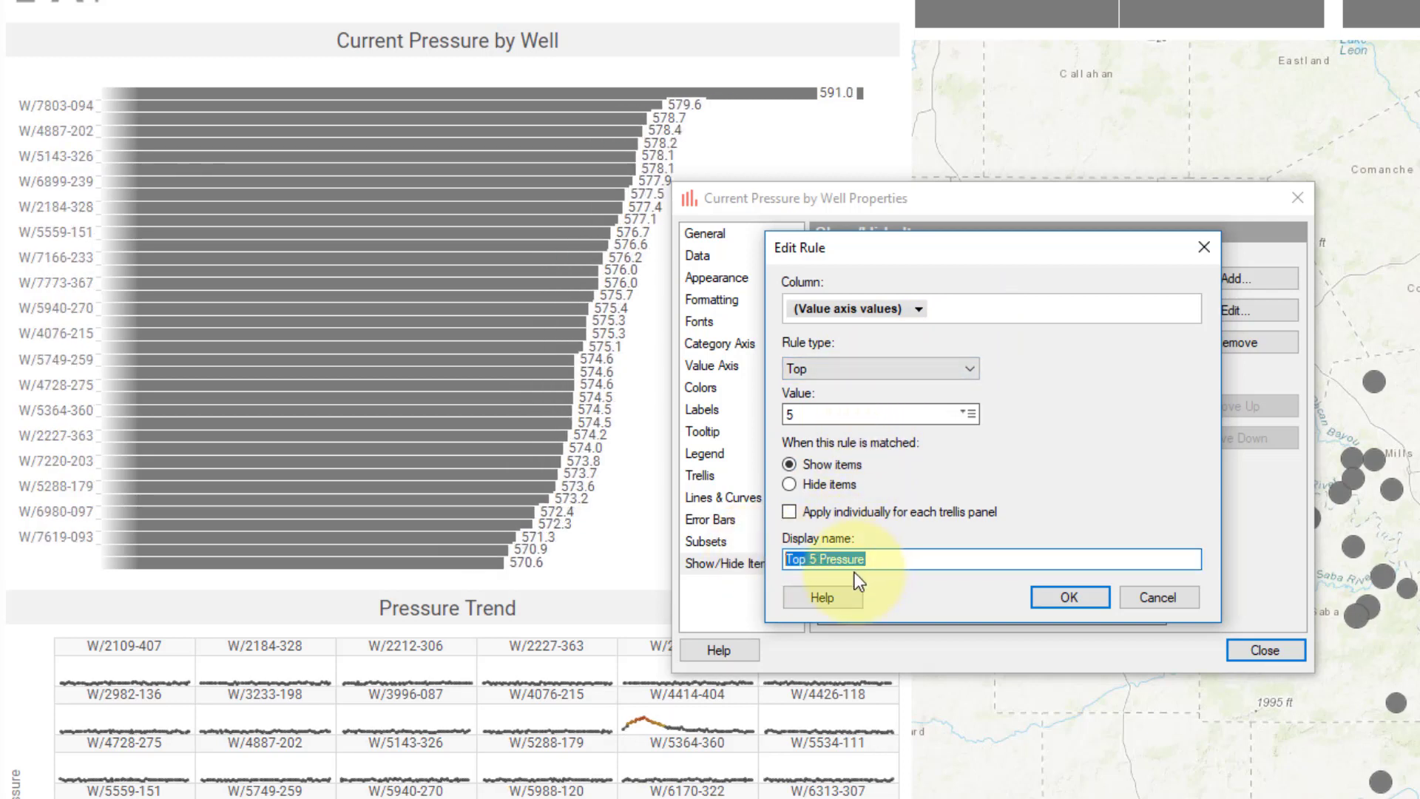
click(1069, 597)
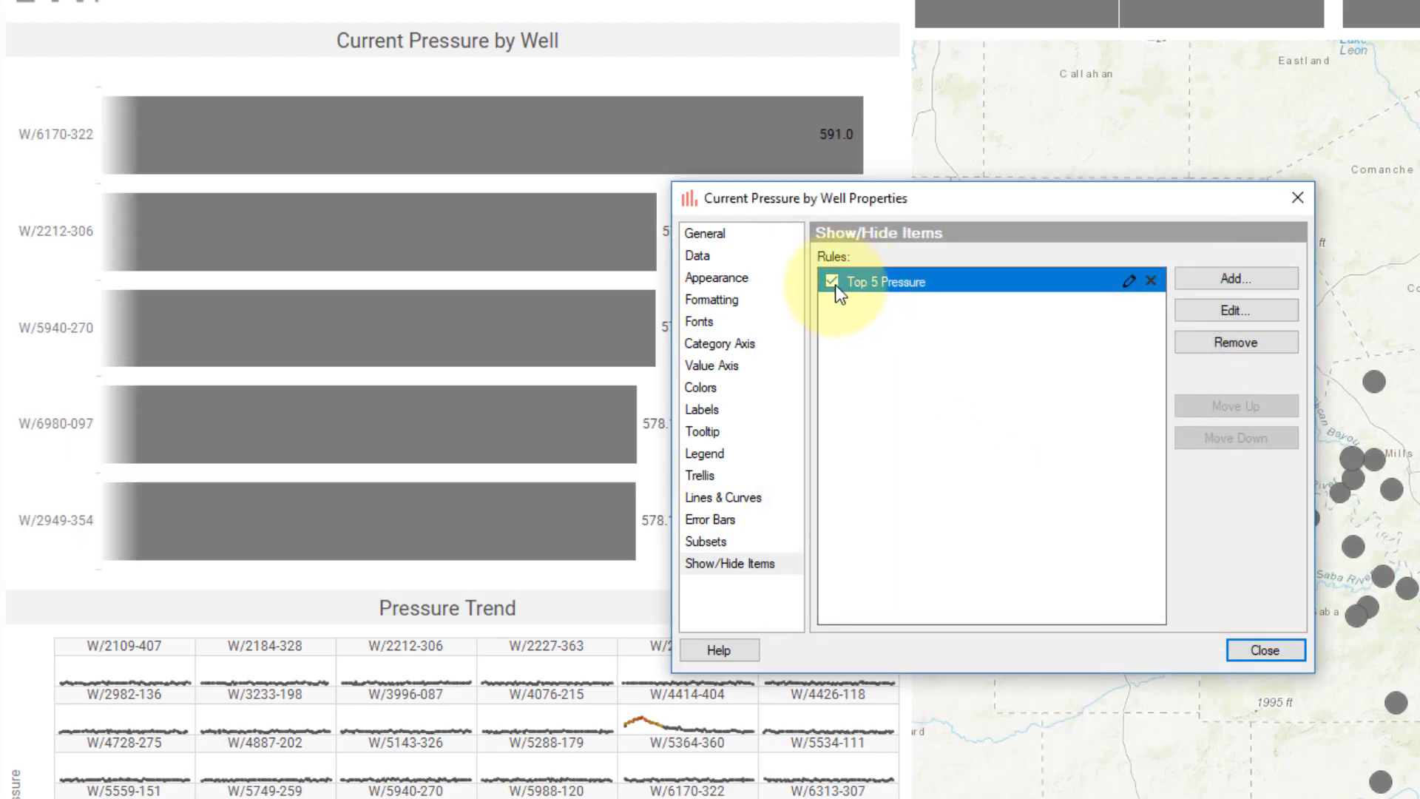
- Turn the Top 5 Pressure rule off and back on, then close the chart properties
click(833, 282)
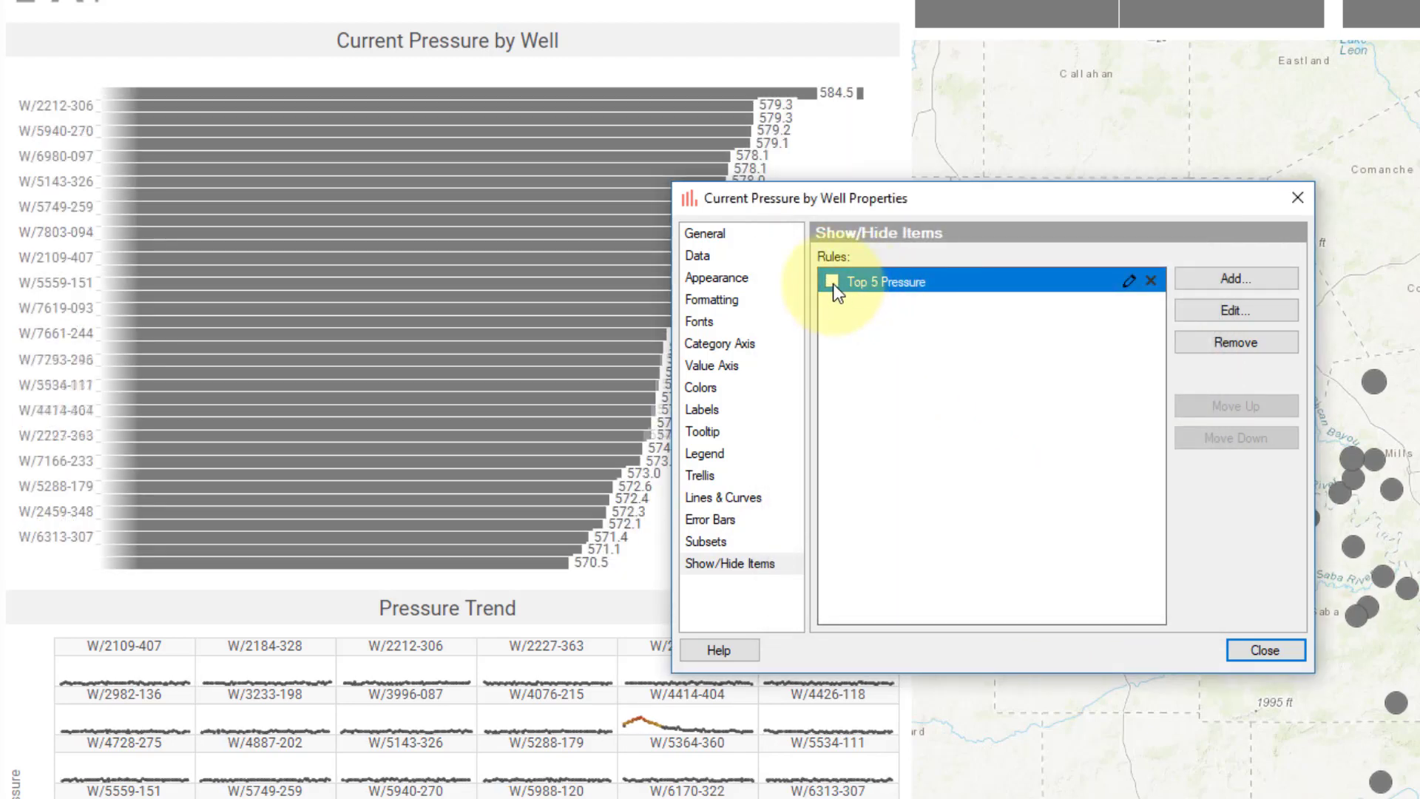
click(833, 282)
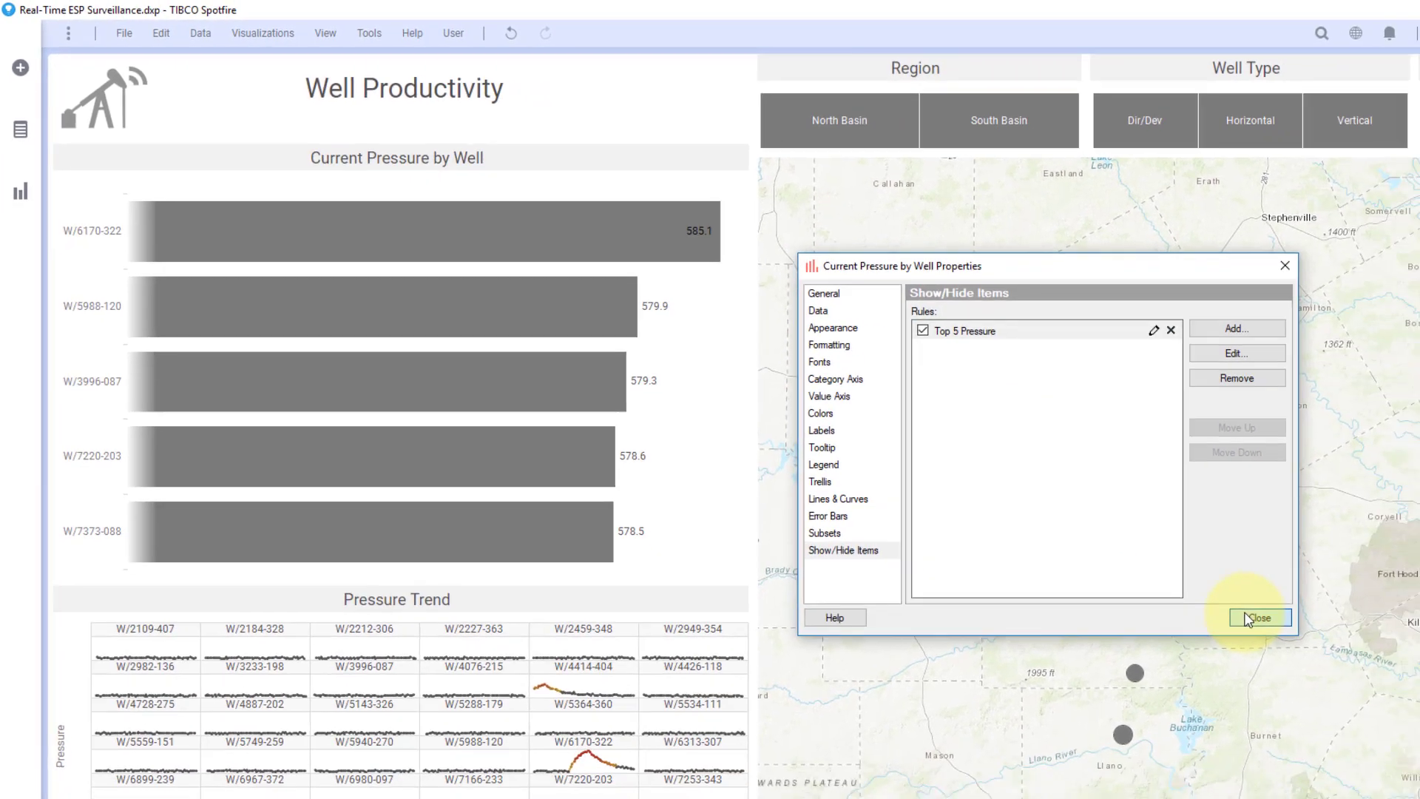
click(1362, 668)
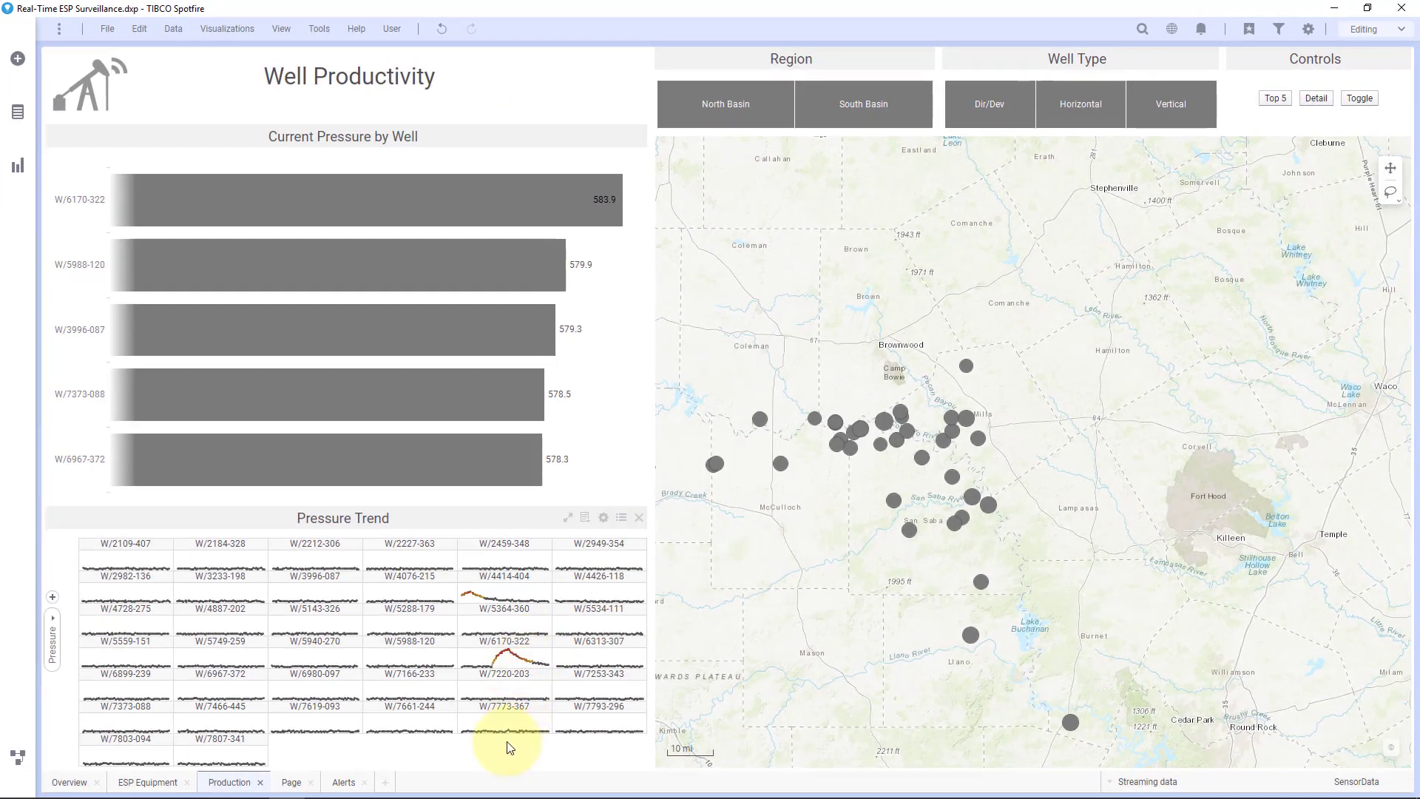
- Open the Pressure Trend show/hide rules and leave the Greater than 600 kPa rule disabled
right_click(510, 747)
click(521, 785)
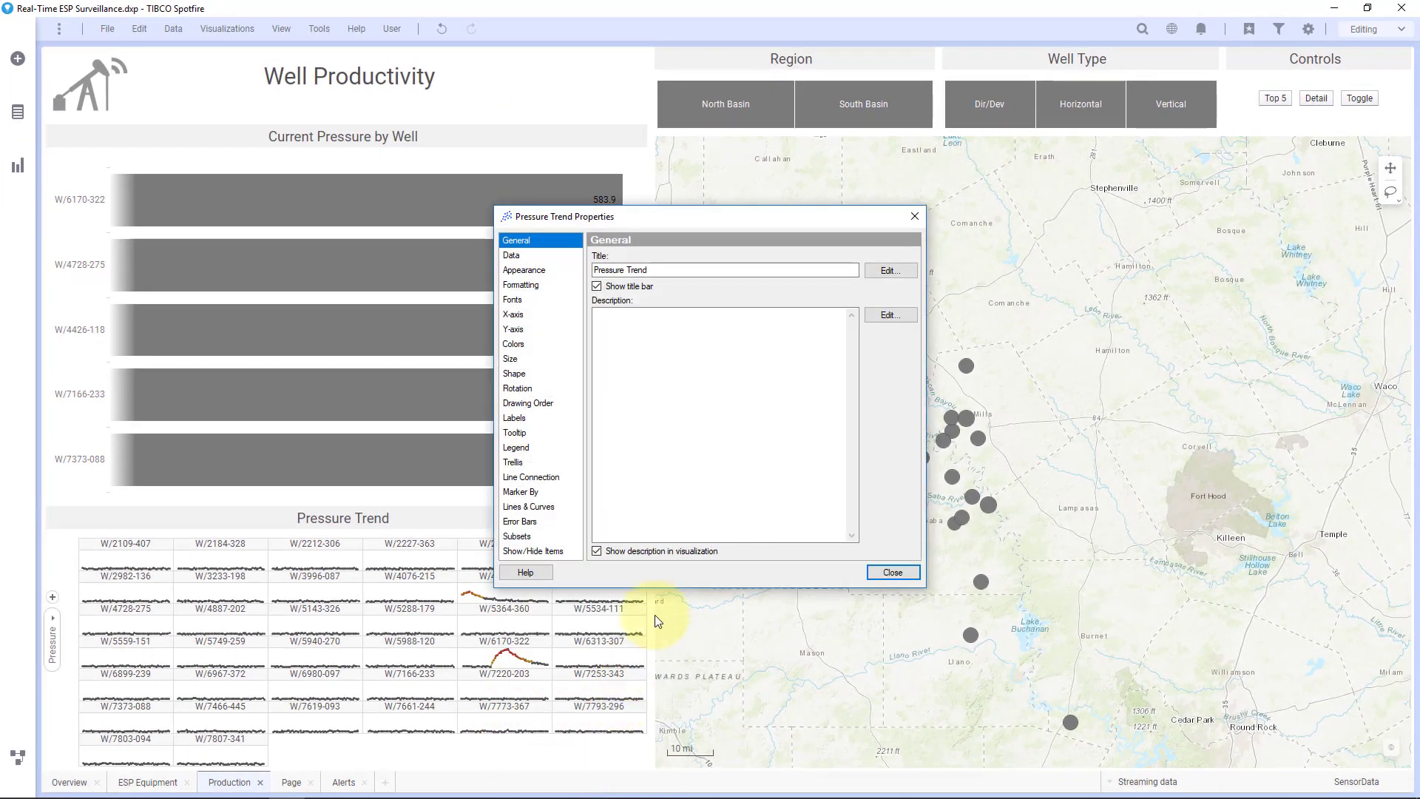
click(544, 551)
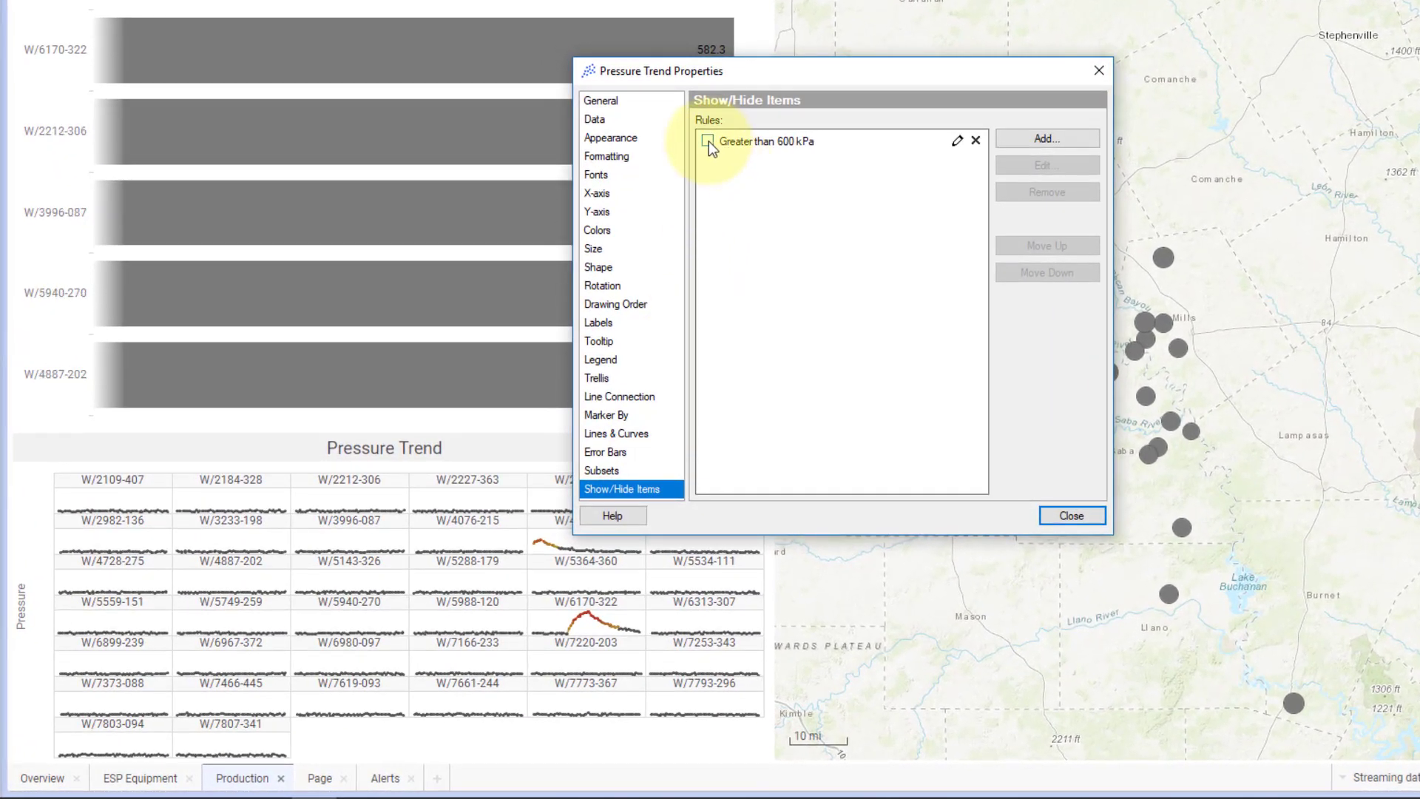
click(706, 141)
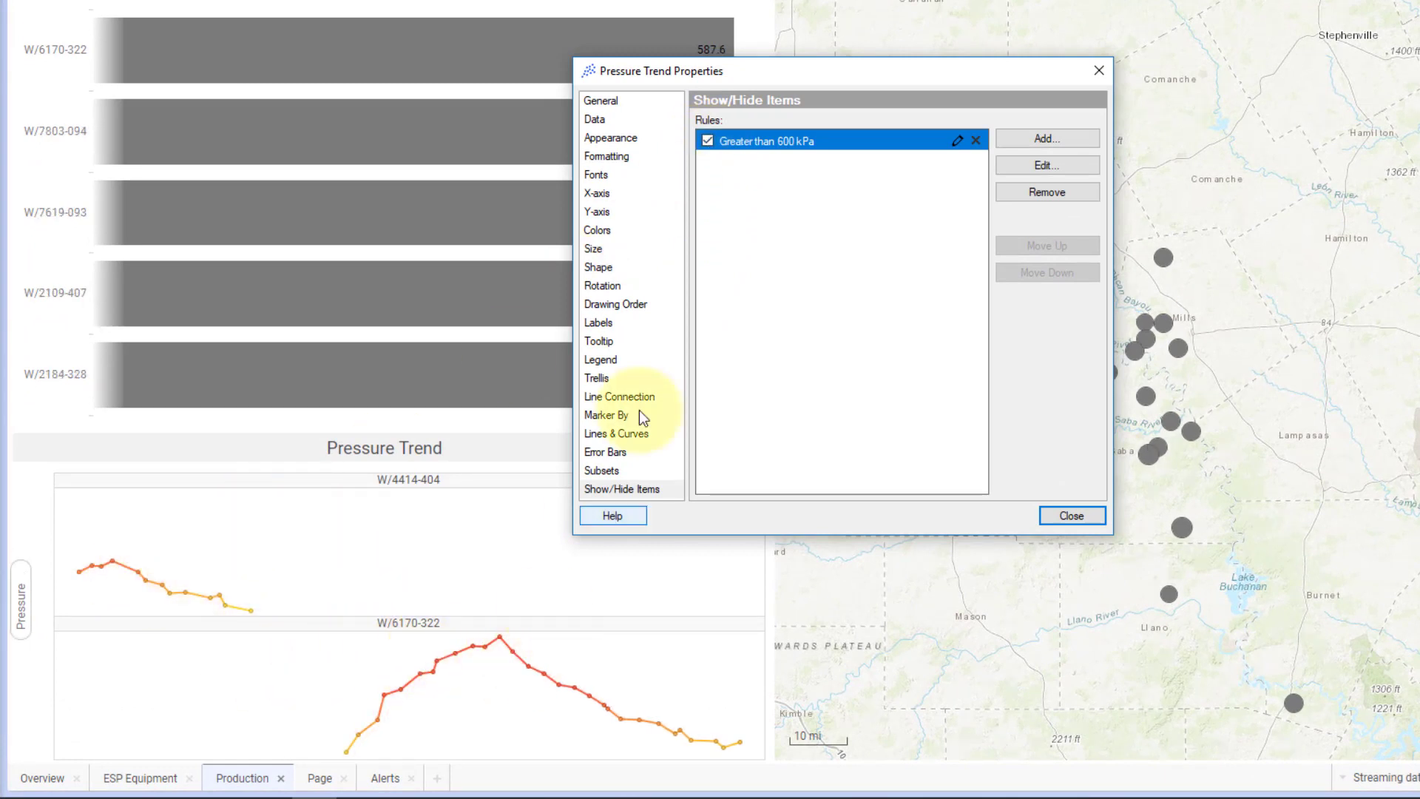
click(708, 140)
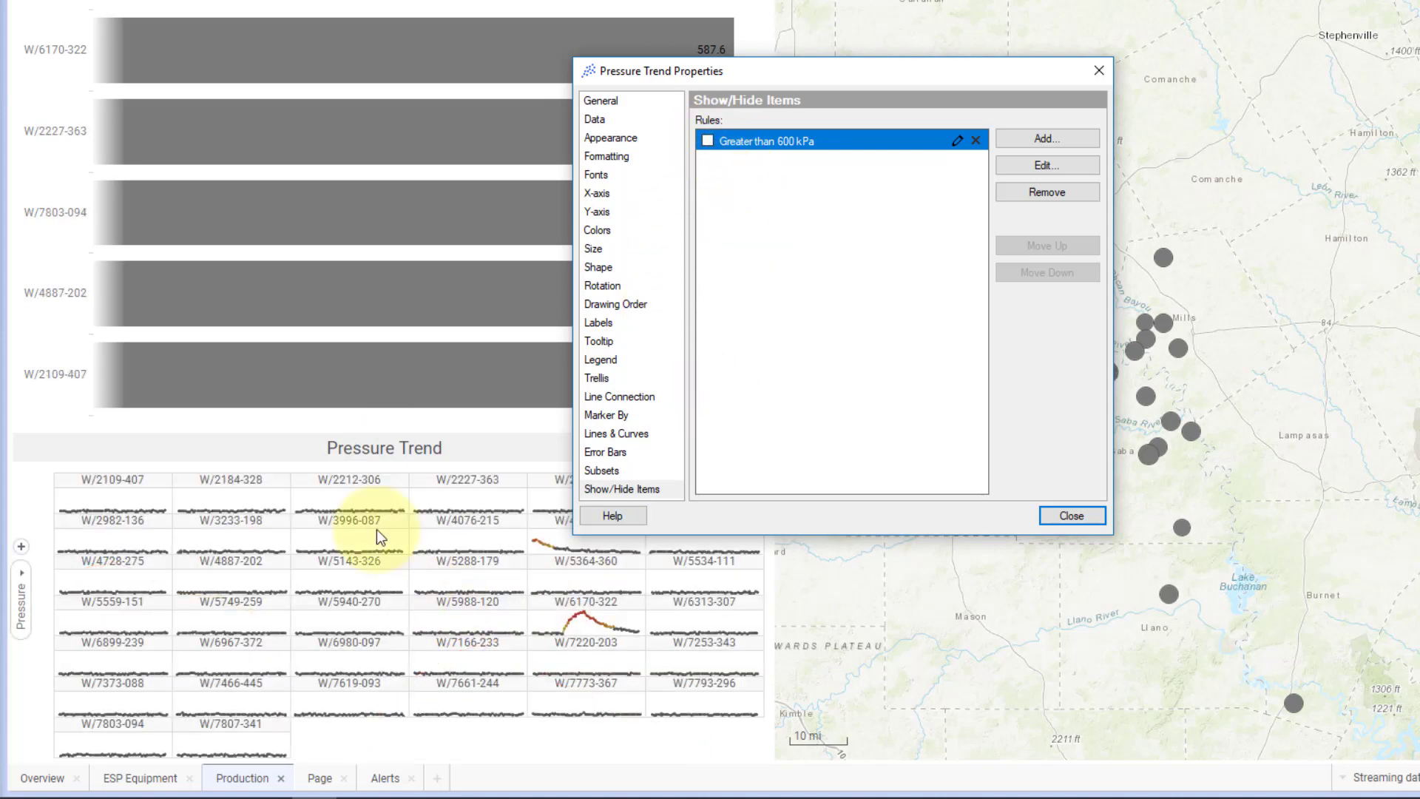
- Close the Pressure Trend properties and read the TIBCO Community article on IronPython rule toggling
click(1055, 515)
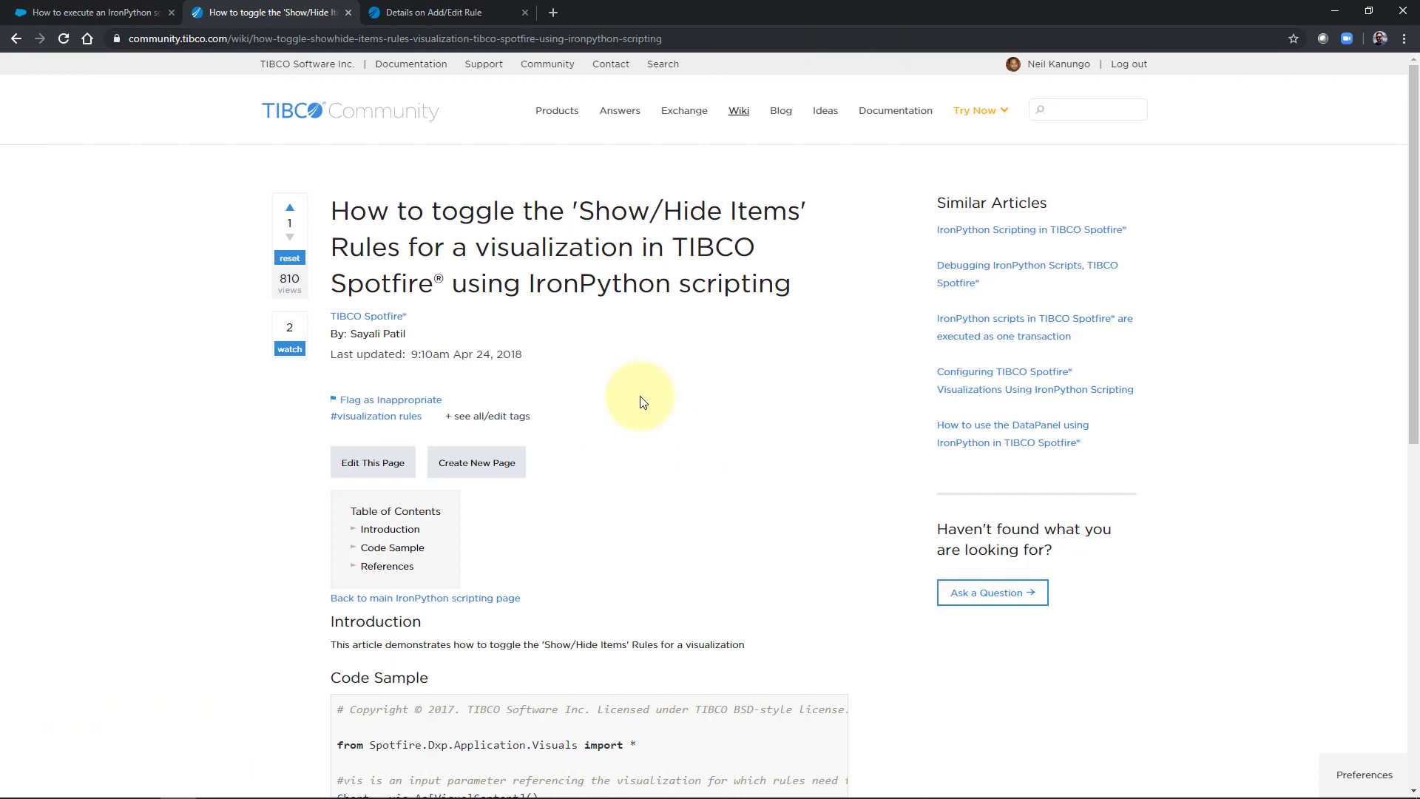
scroll(641, 401, down, 5)
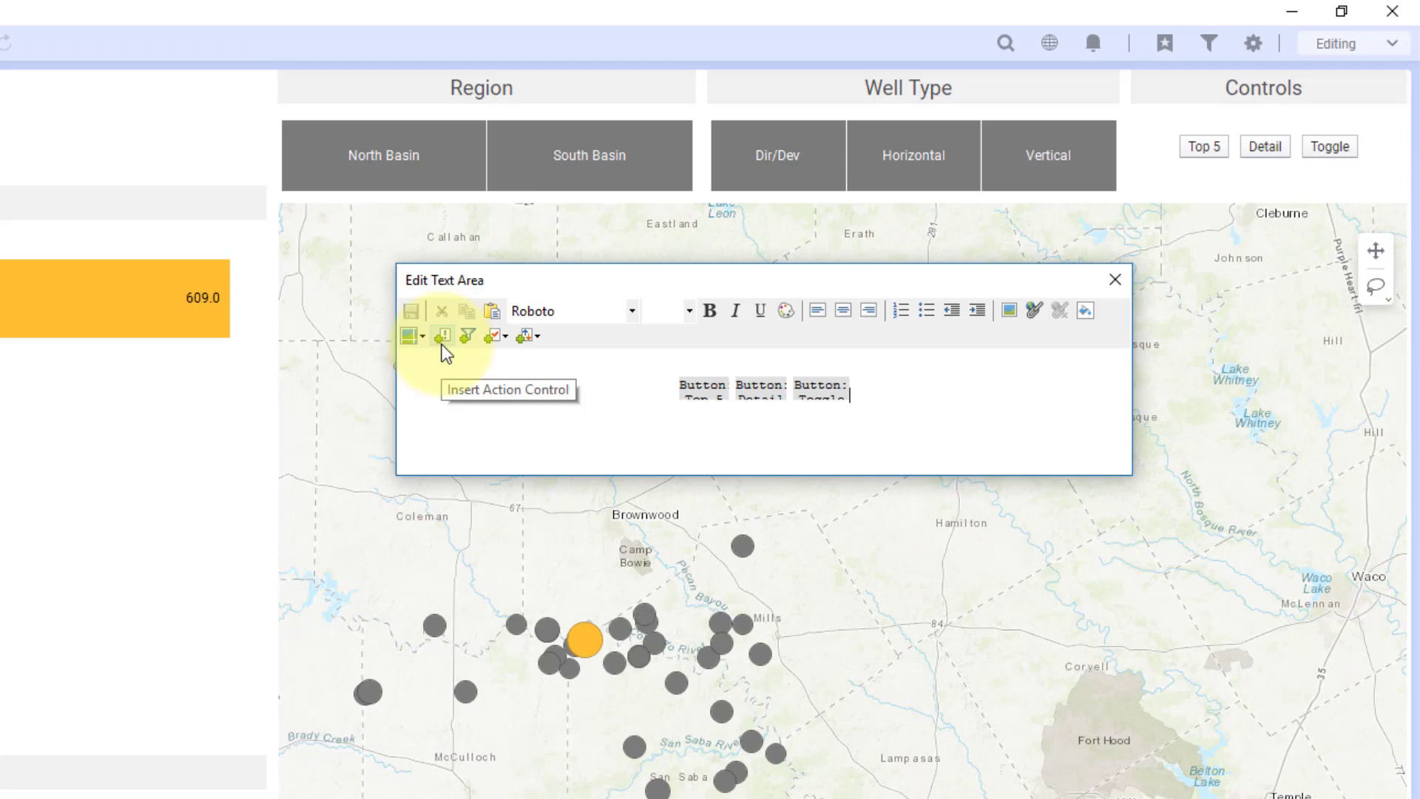
- Open the Toggle button's settings, keep it as a Button, and open the Toggle script for editing
double_click(814, 392)
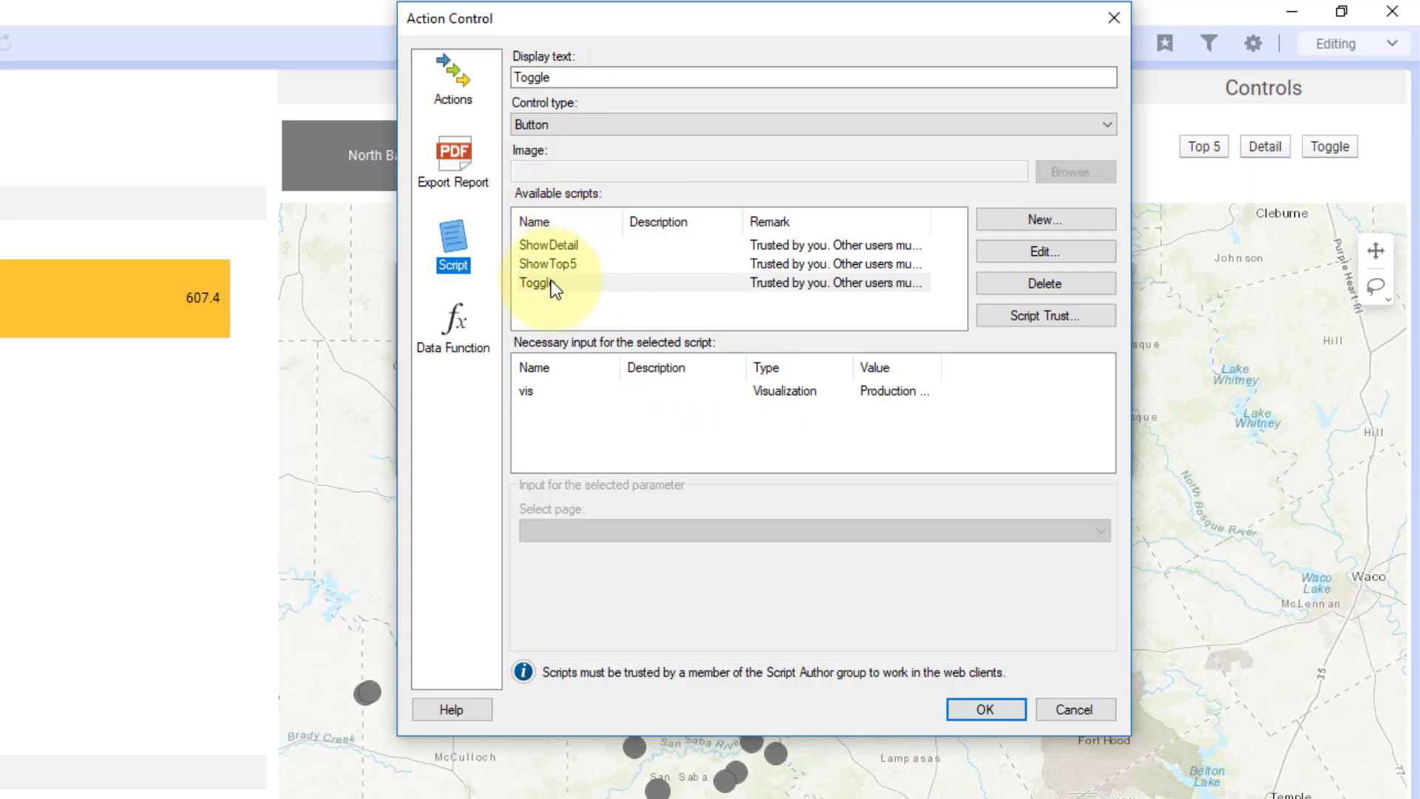
click(552, 126)
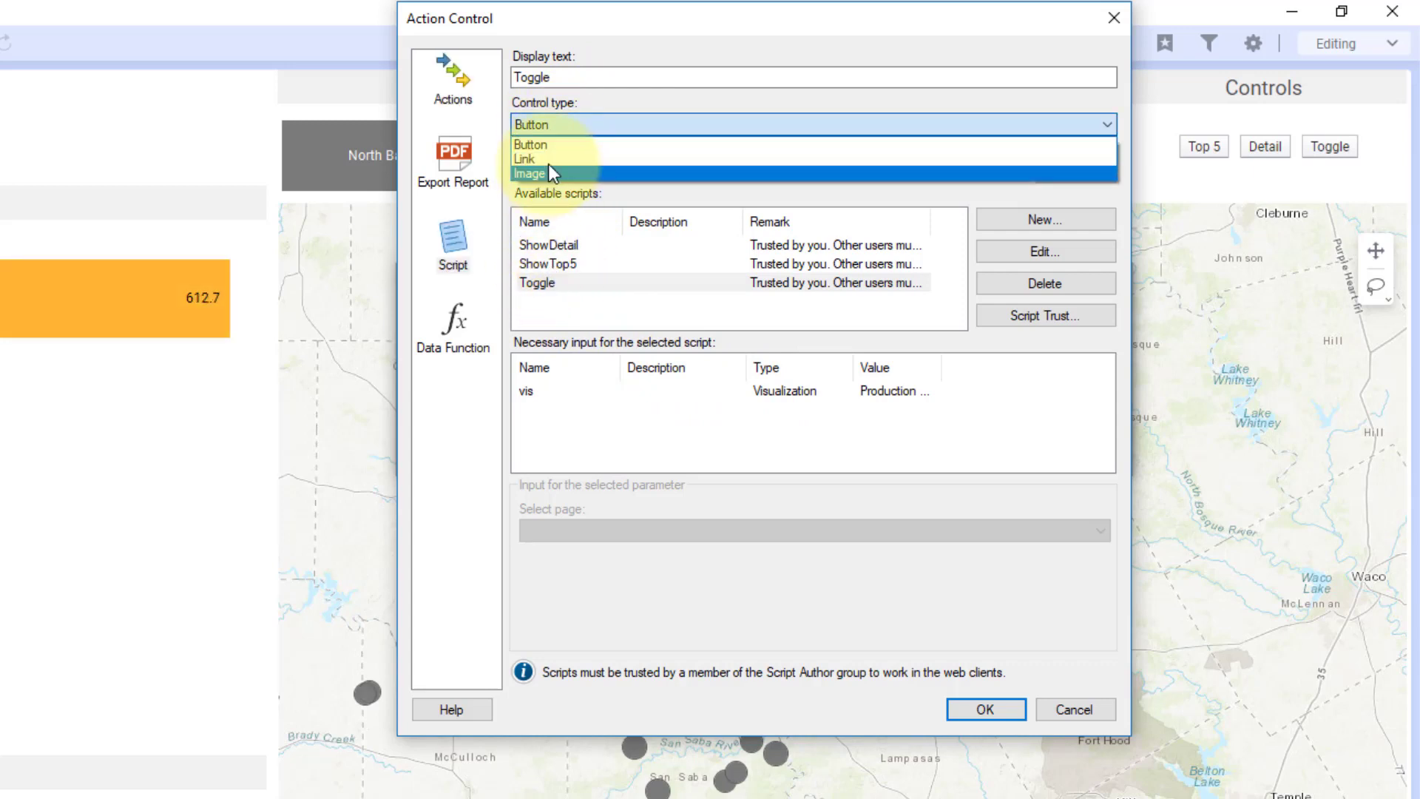
click(555, 148)
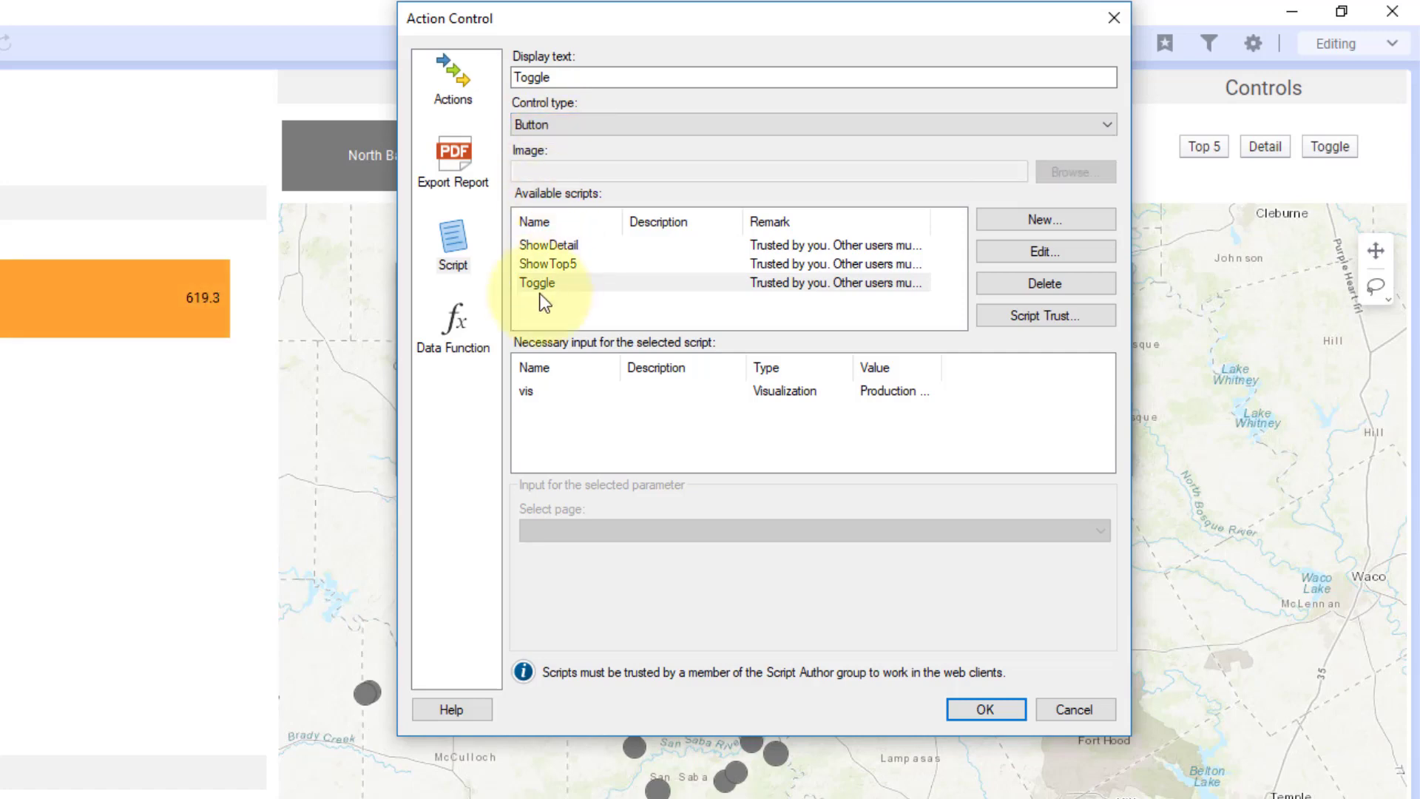
click(977, 250)
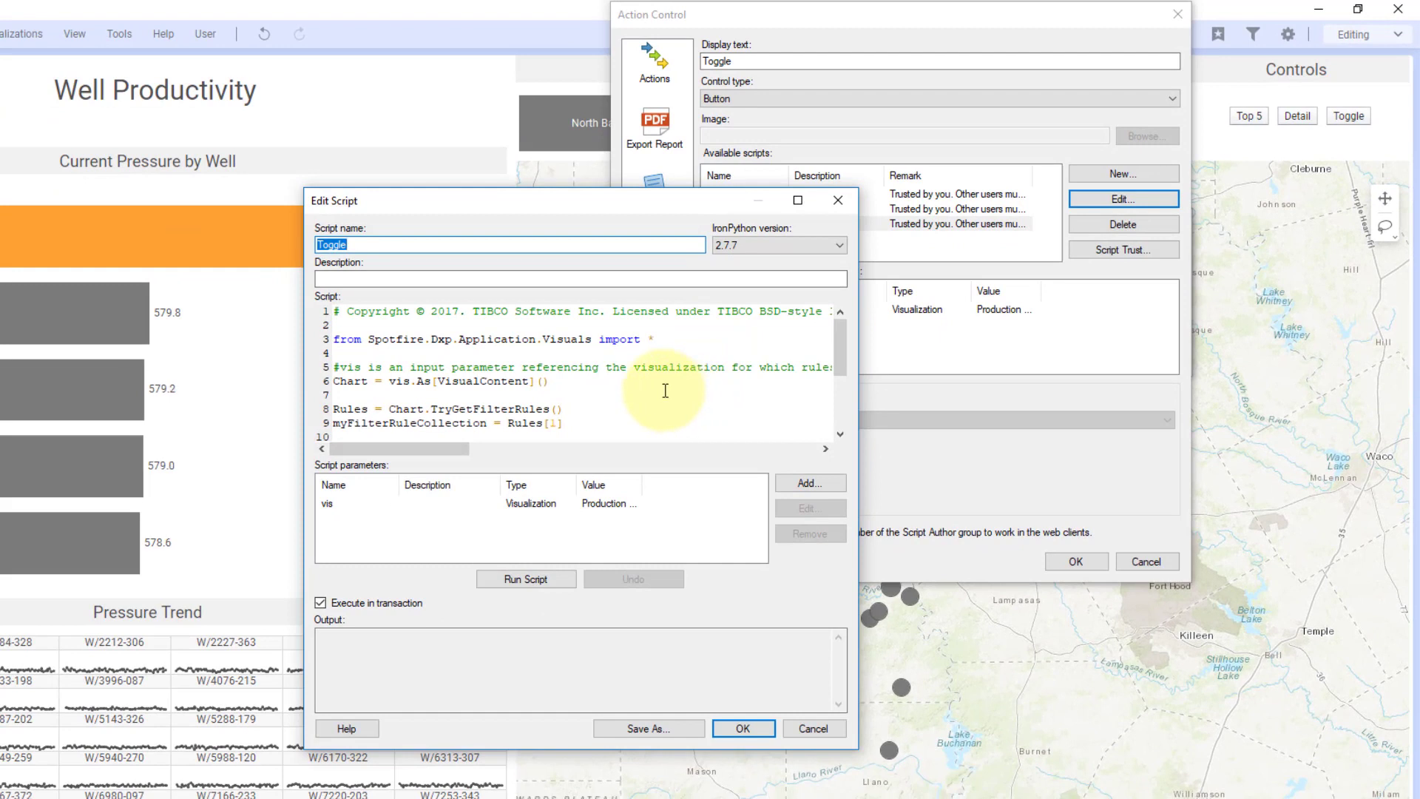
- Review the Top 5 Pressure rule name in the Toggle script and cancel adding a new script parameter
scroll(665, 390, down, 4)
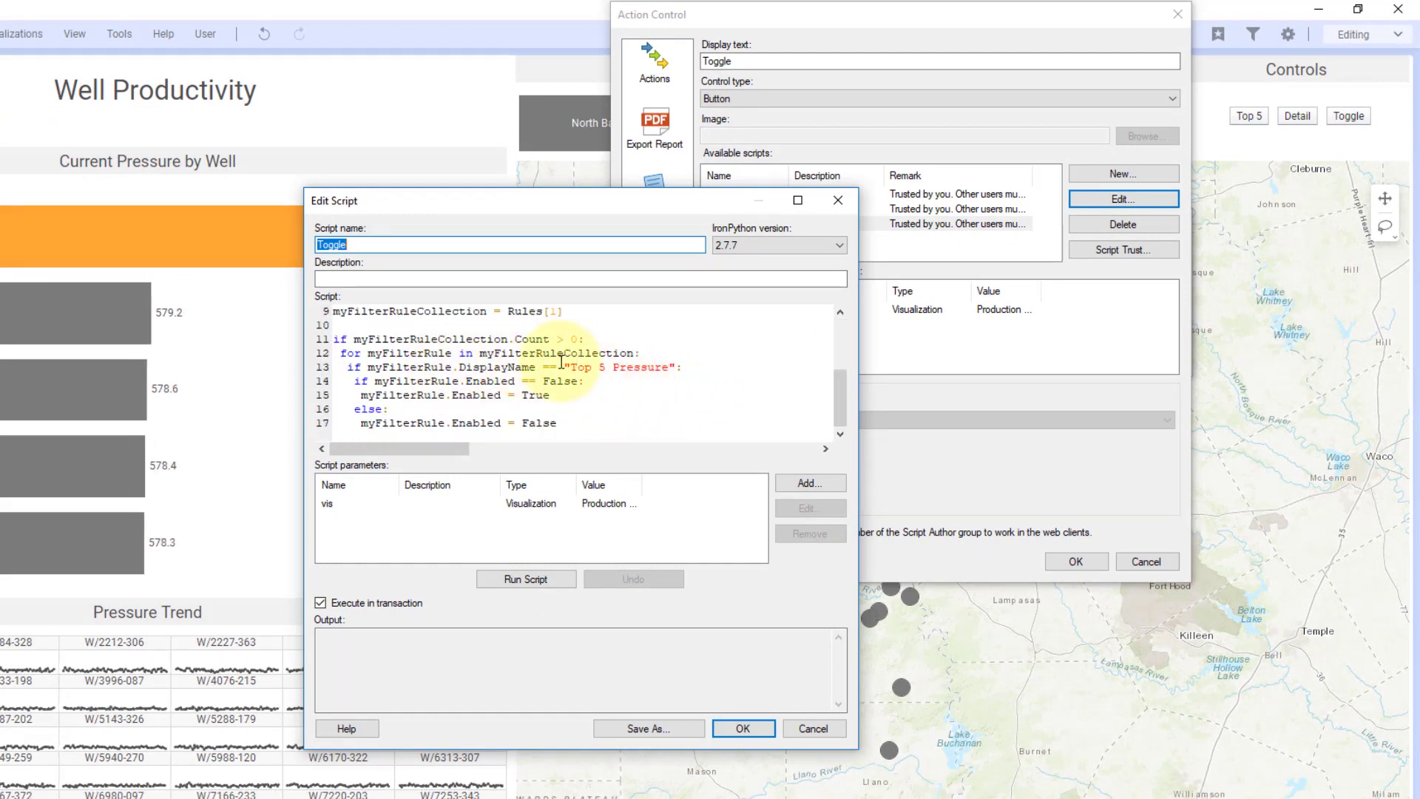
drag(577, 364, 665, 361)
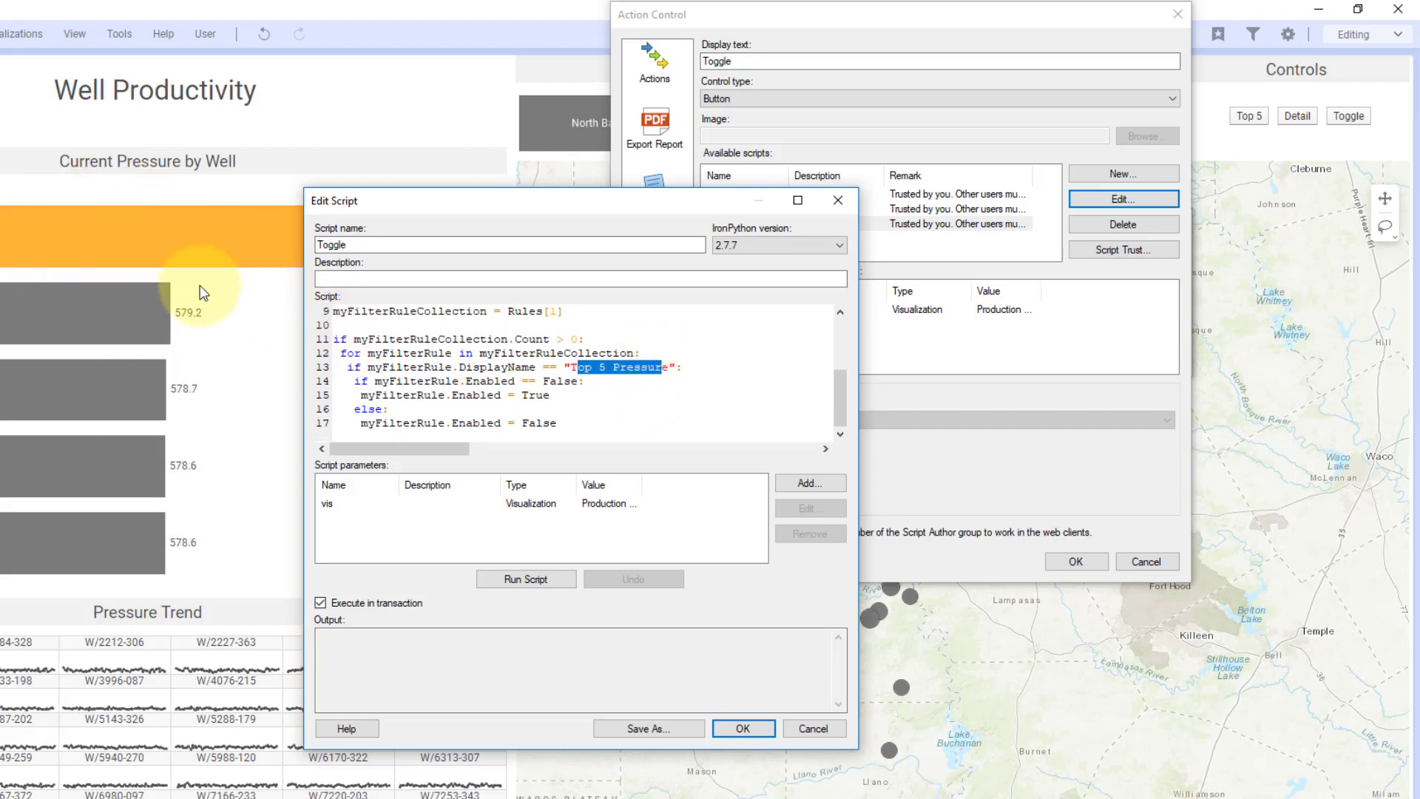
scroll(400, 393, up, 1)
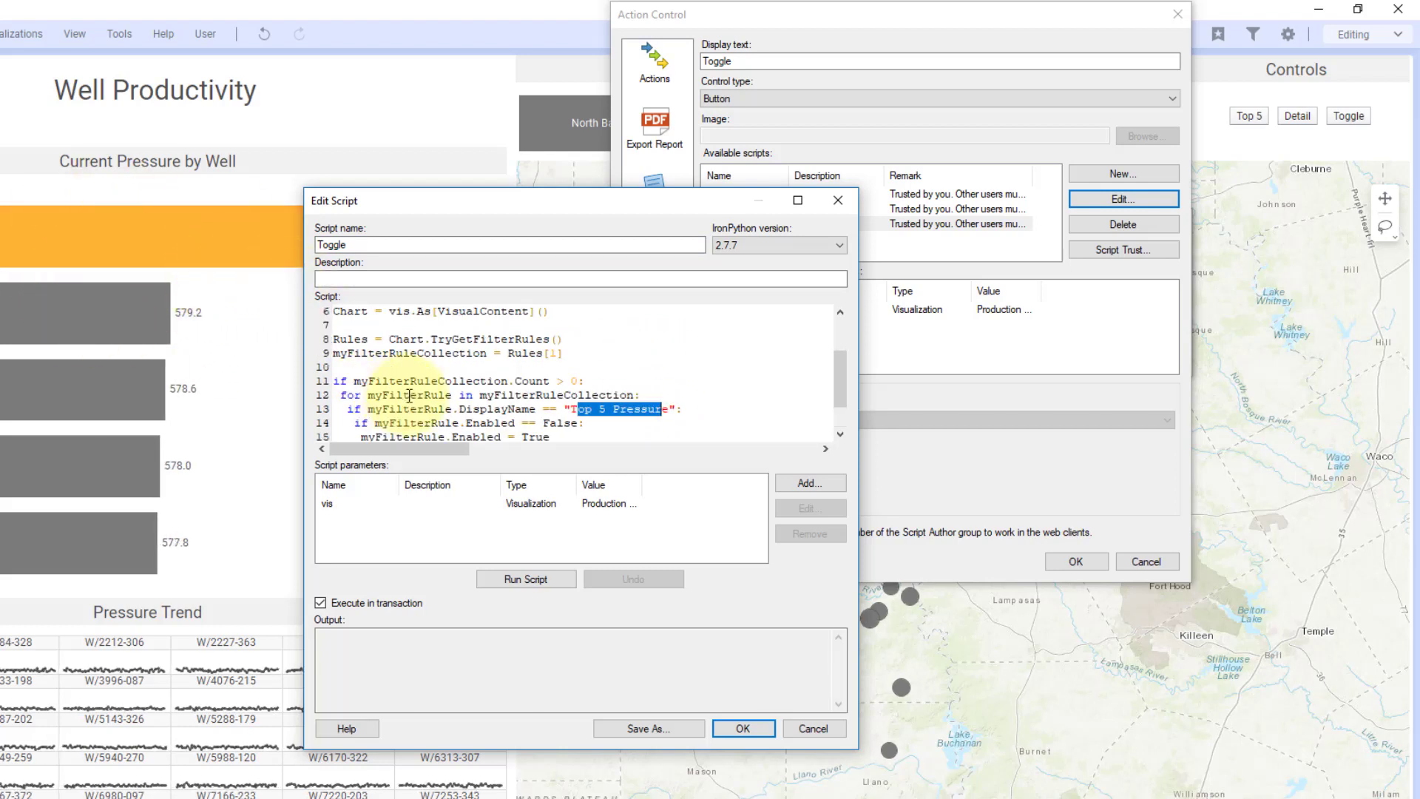
click(468, 422)
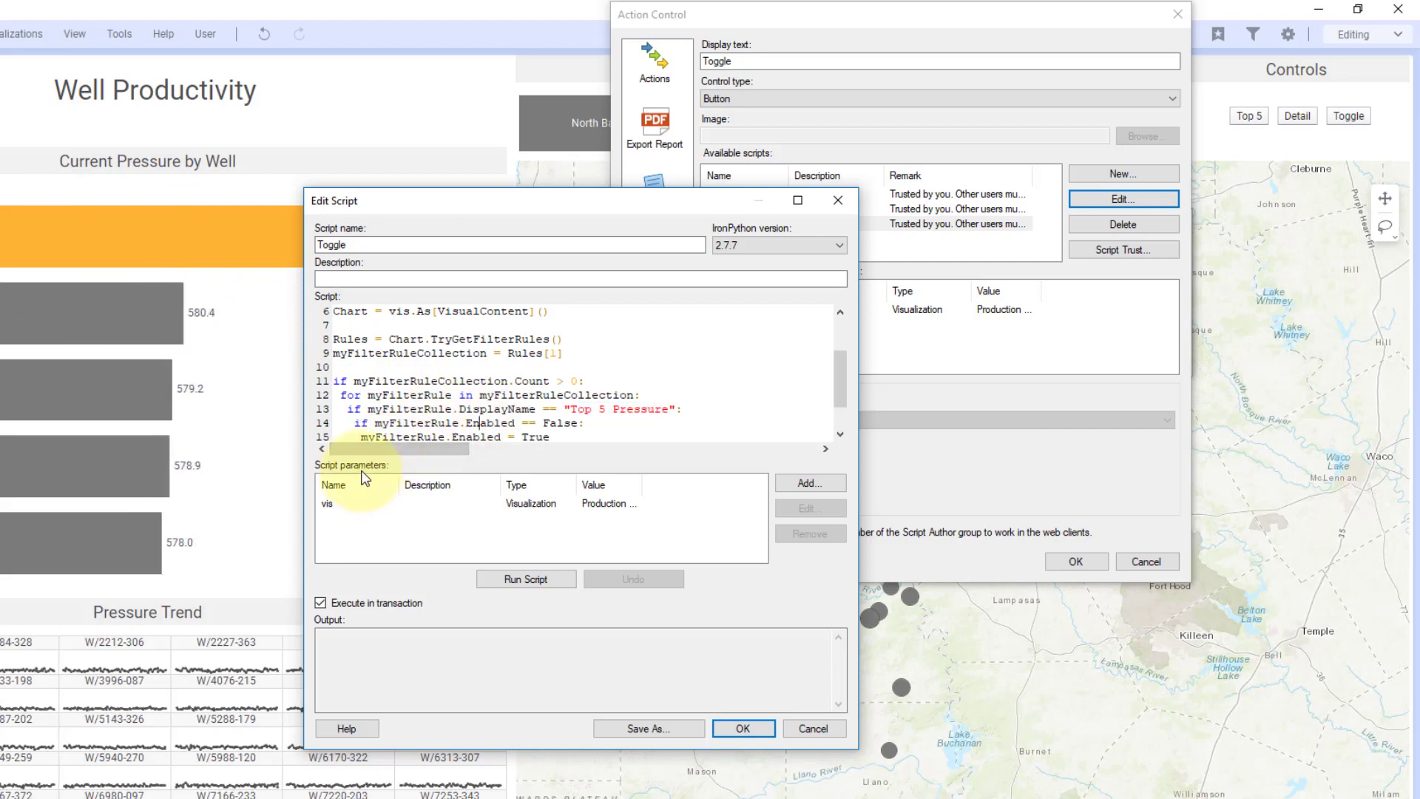
click(832, 485)
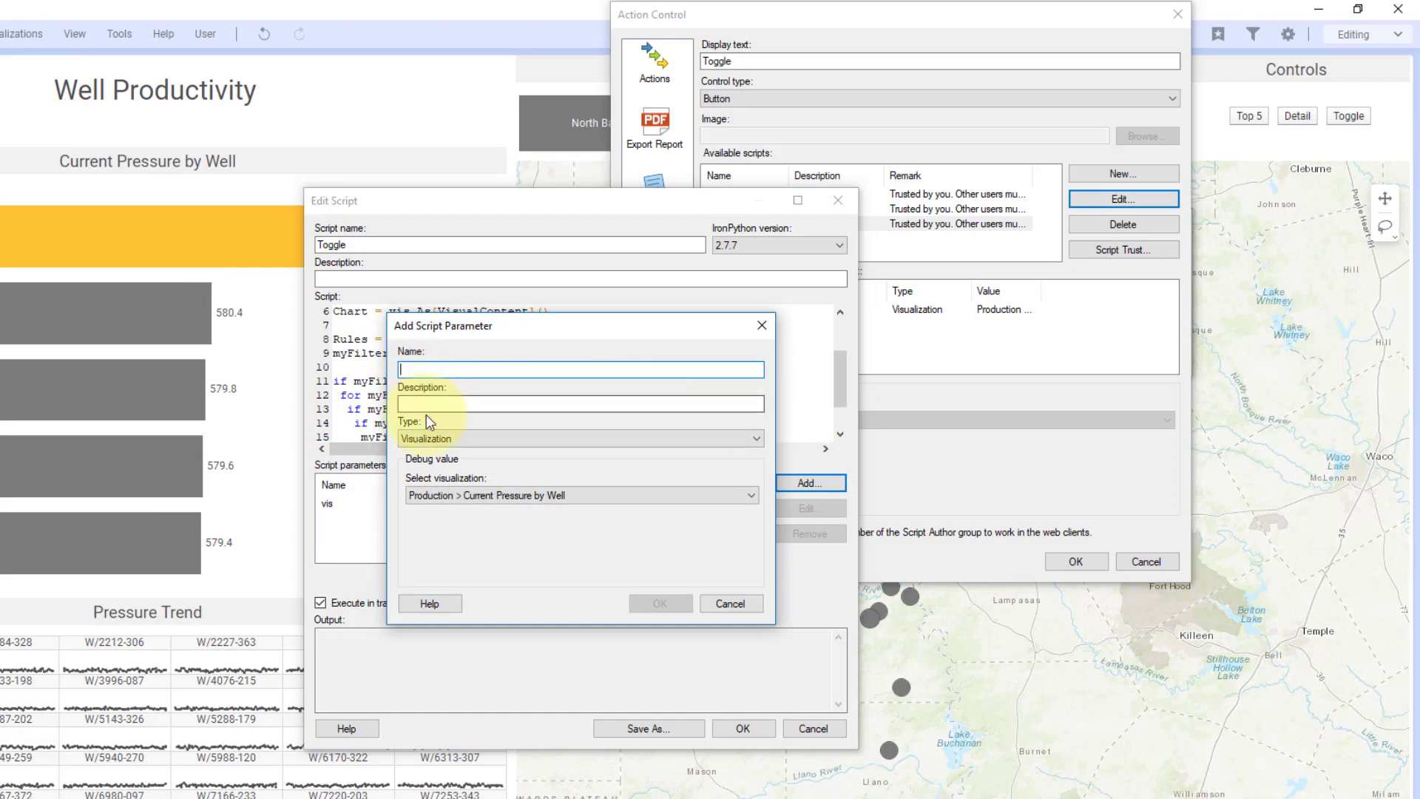
click(717, 604)
- Assign the Toggle script to the button with vis set to Production > Current Pressure by Well
click(731, 728)
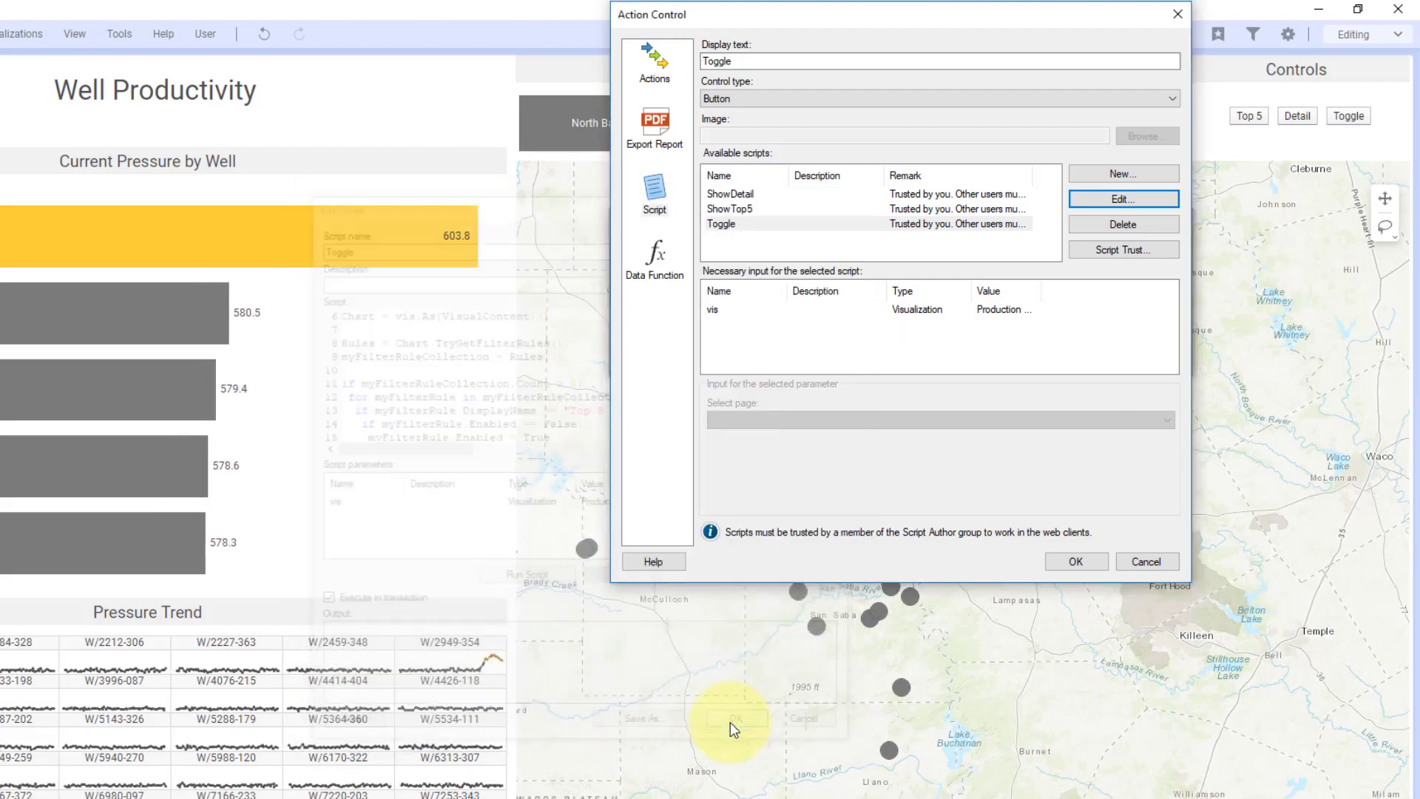
click(735, 225)
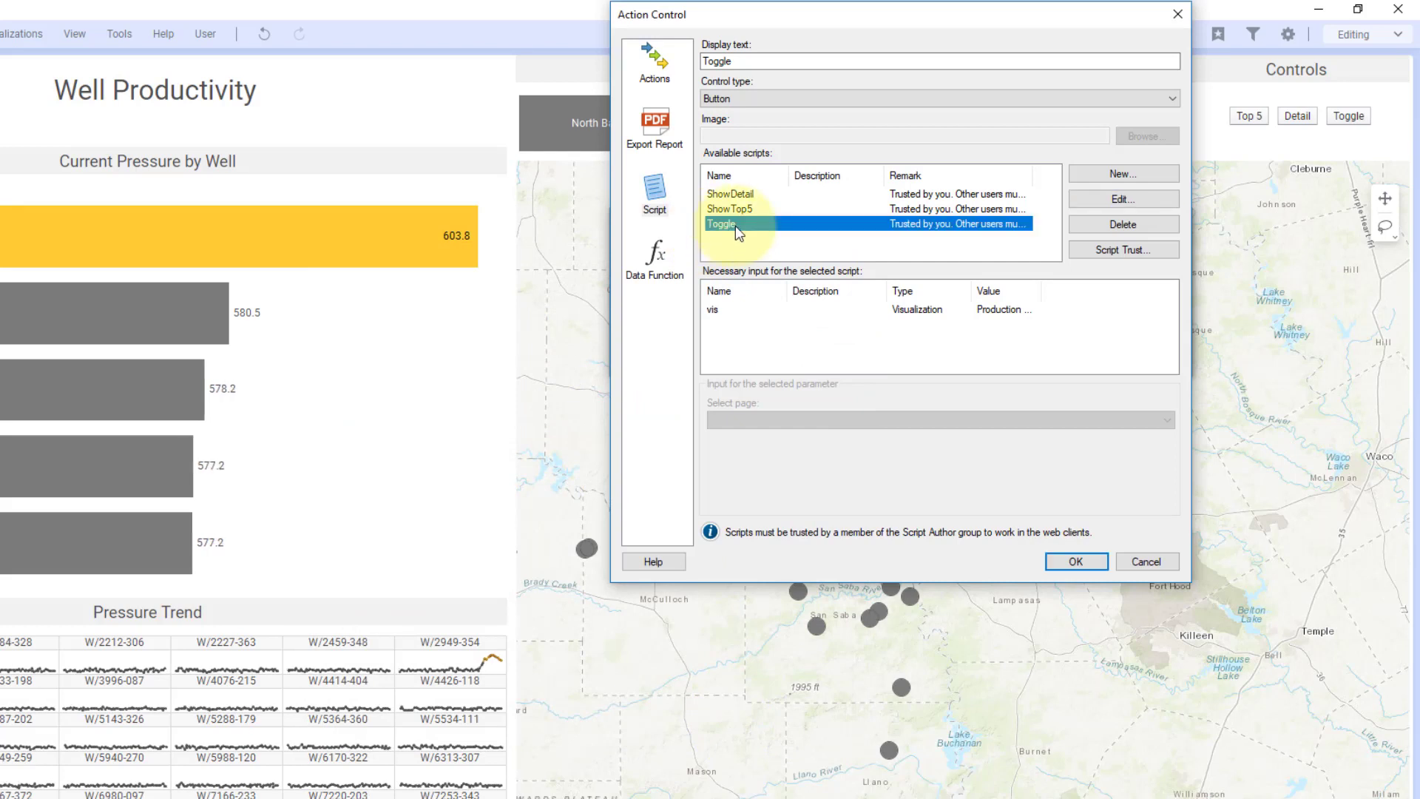
click(724, 312)
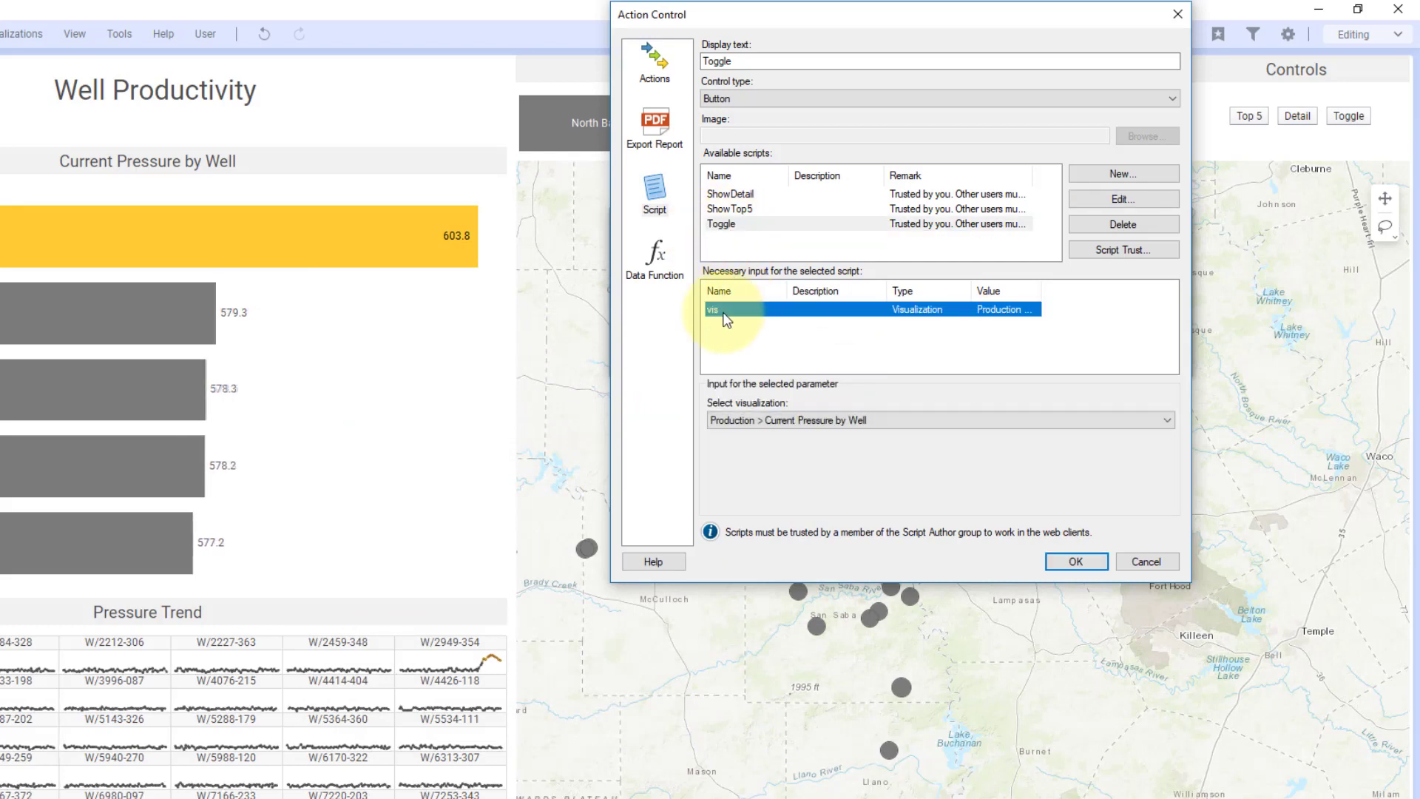
click(732, 423)
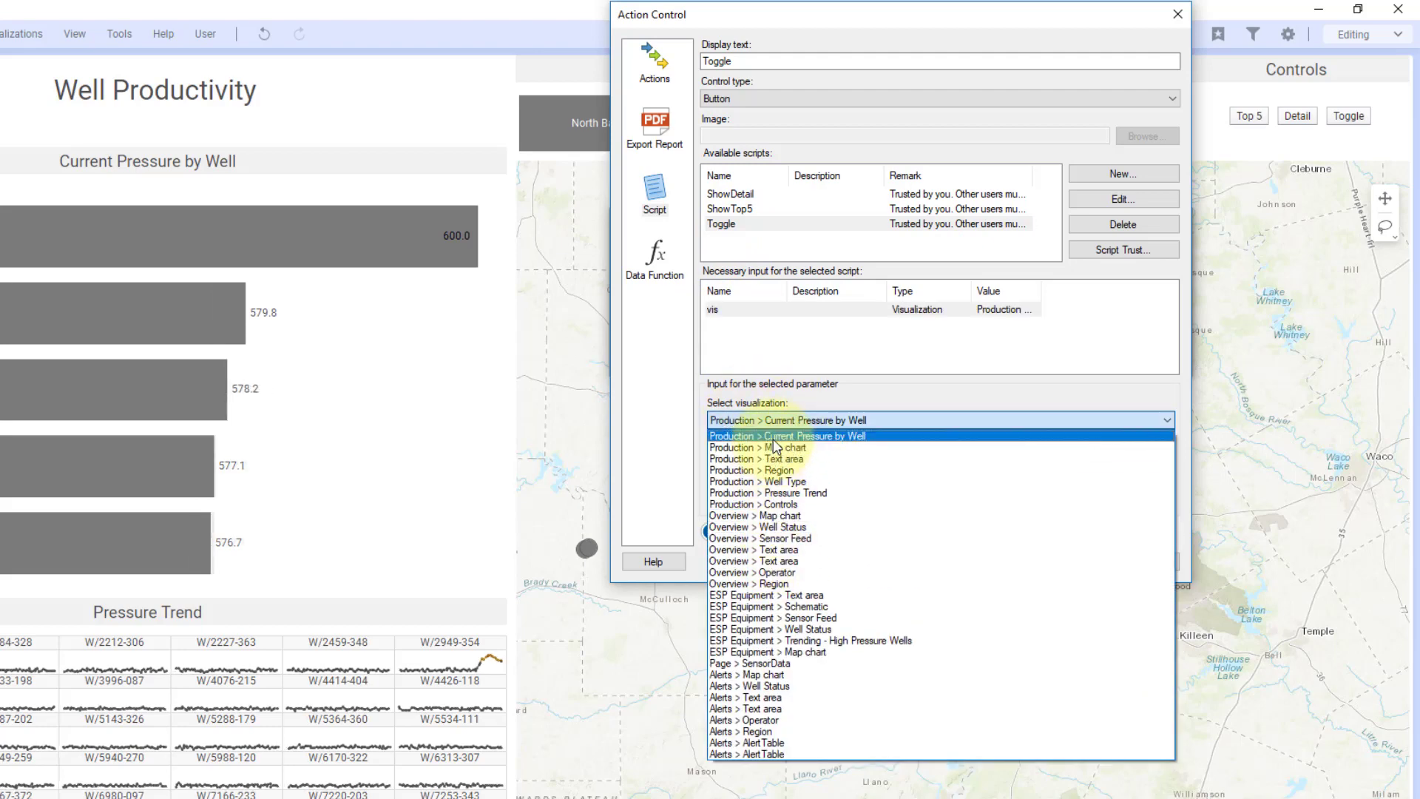
click(774, 437)
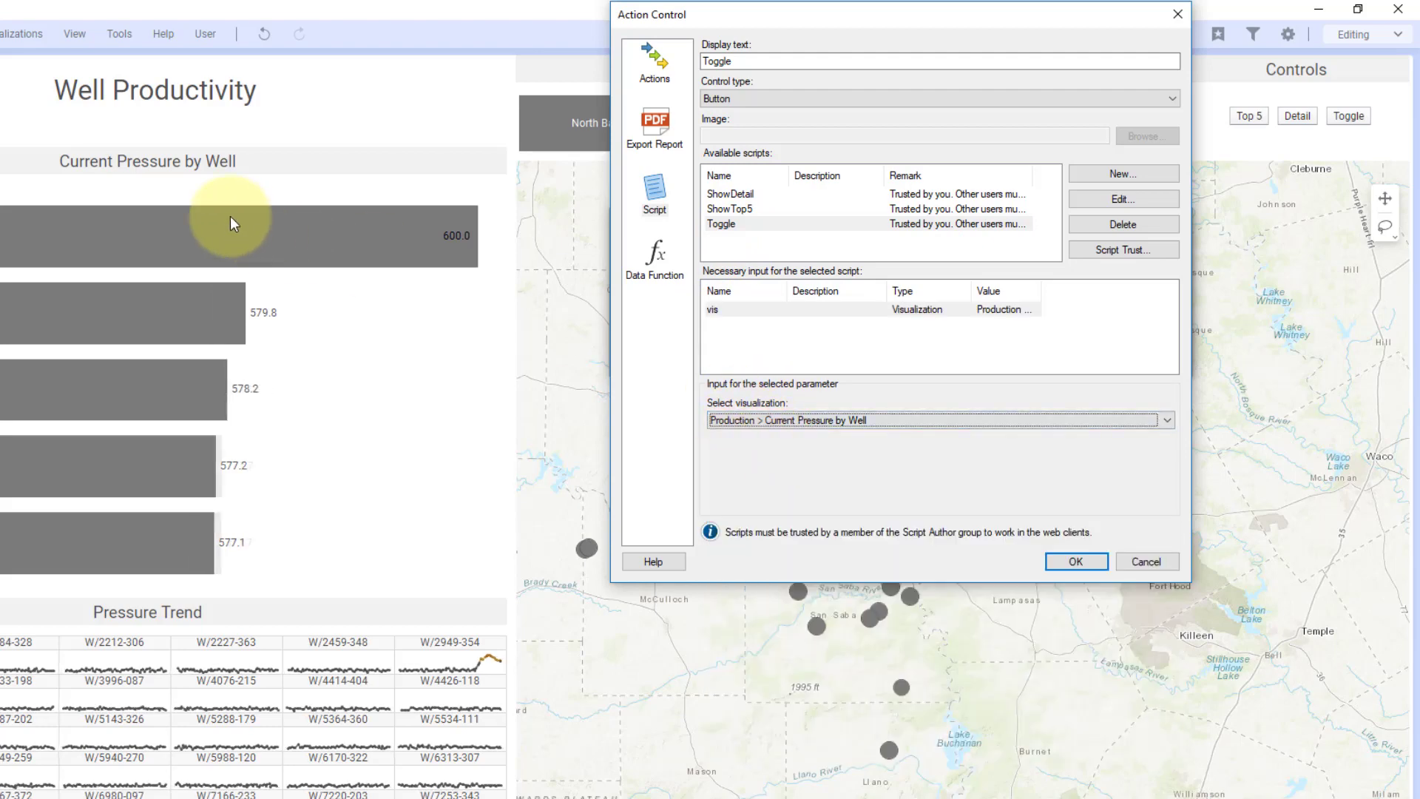
- Save the Controls text area, then test Toggle switching the chart between all wells and the top 5
click(1065, 560)
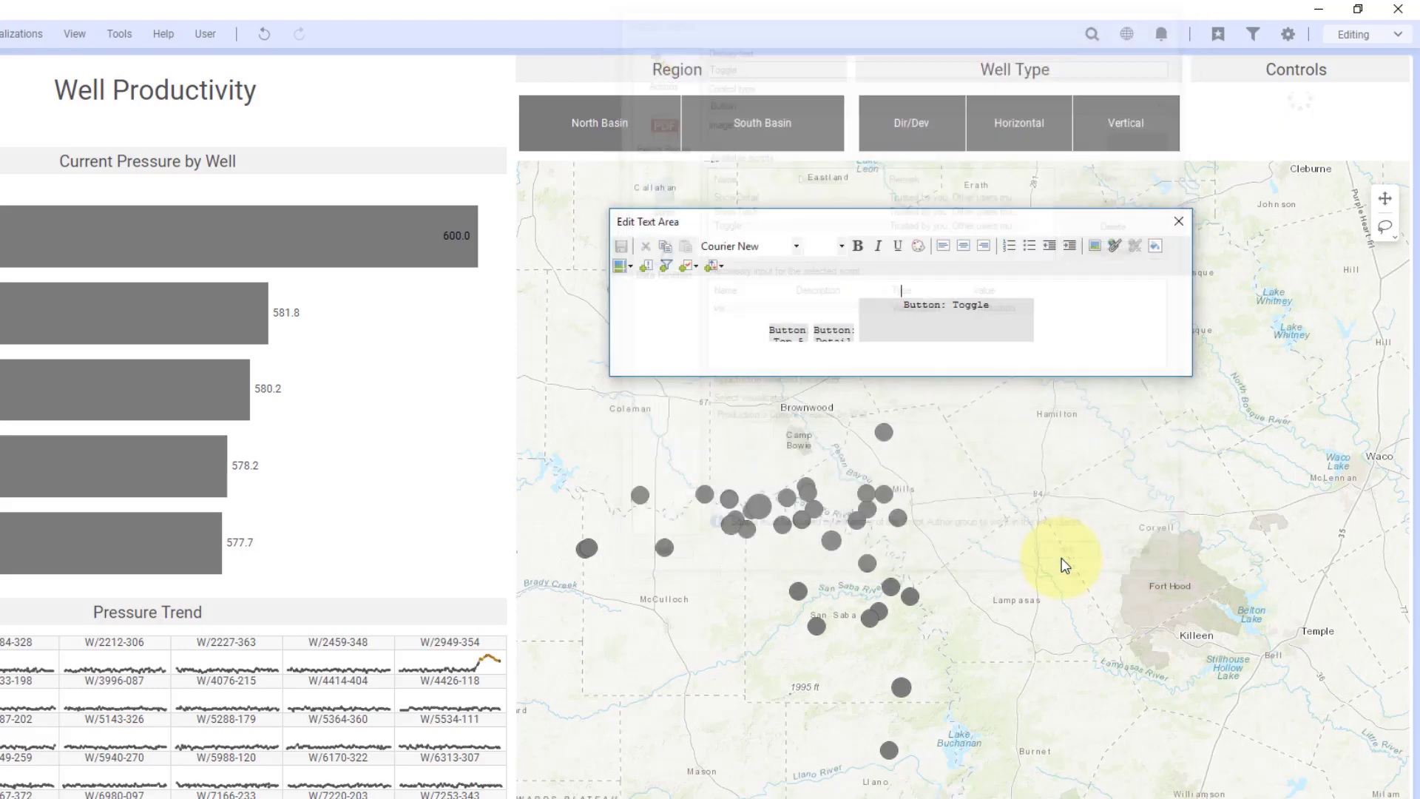
click(621, 245)
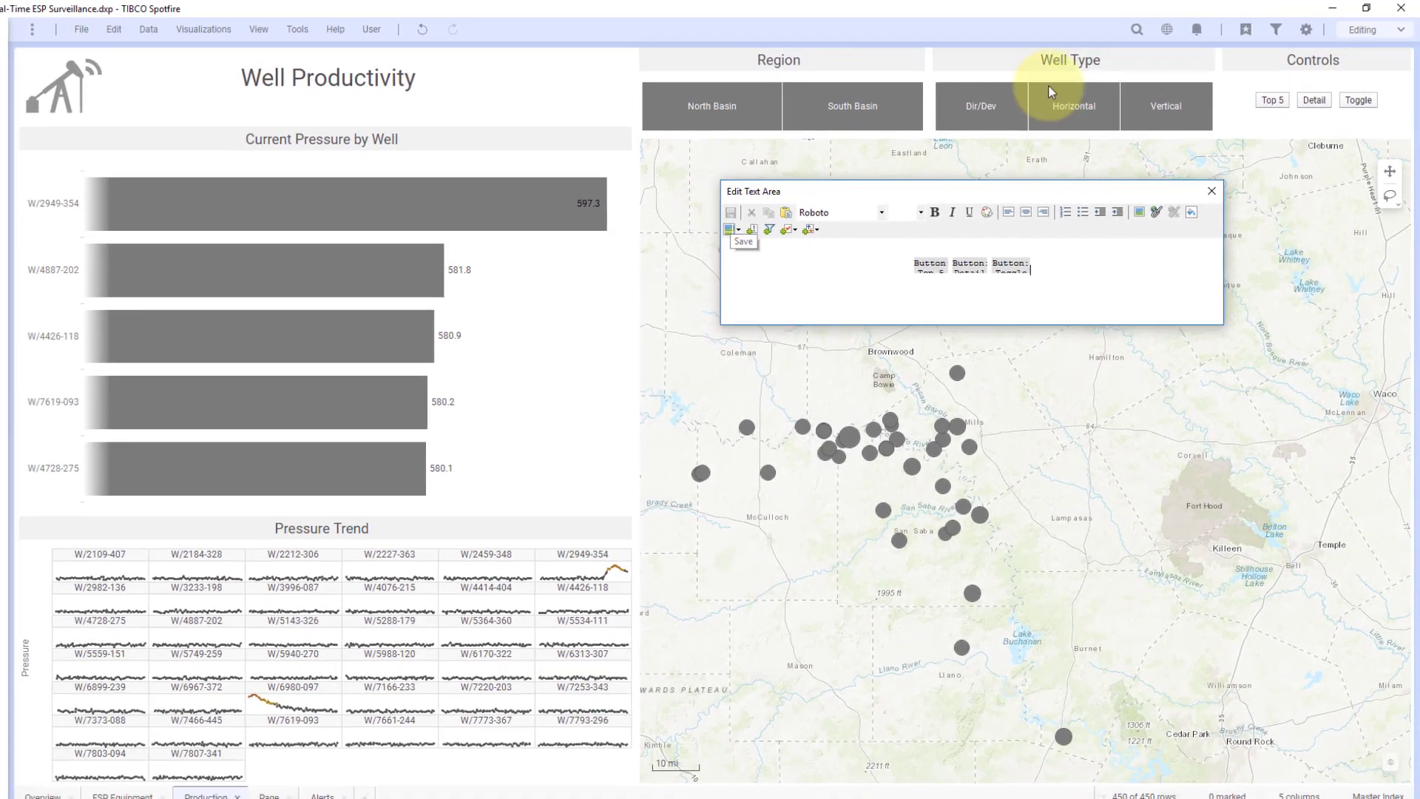
click(1359, 99)
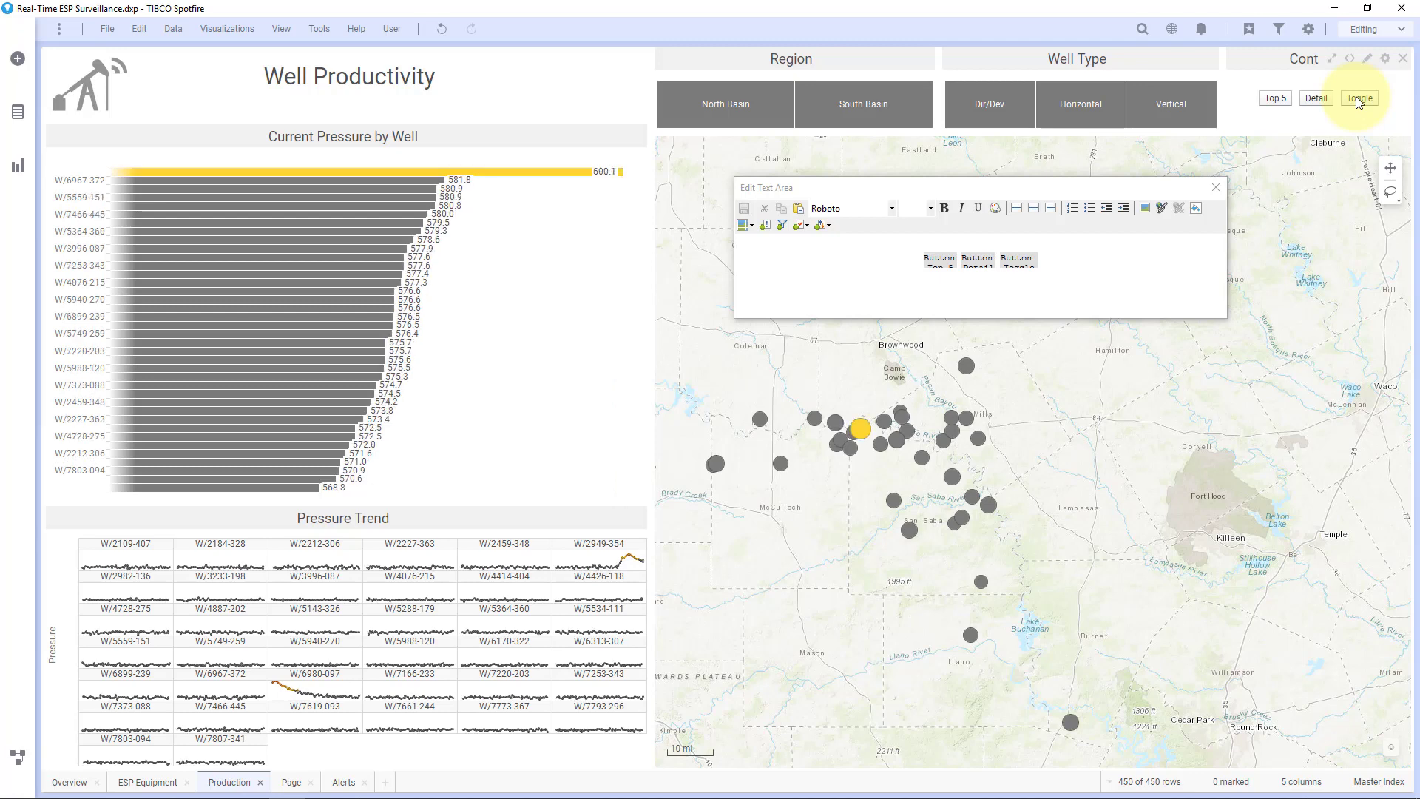
click(1359, 99)
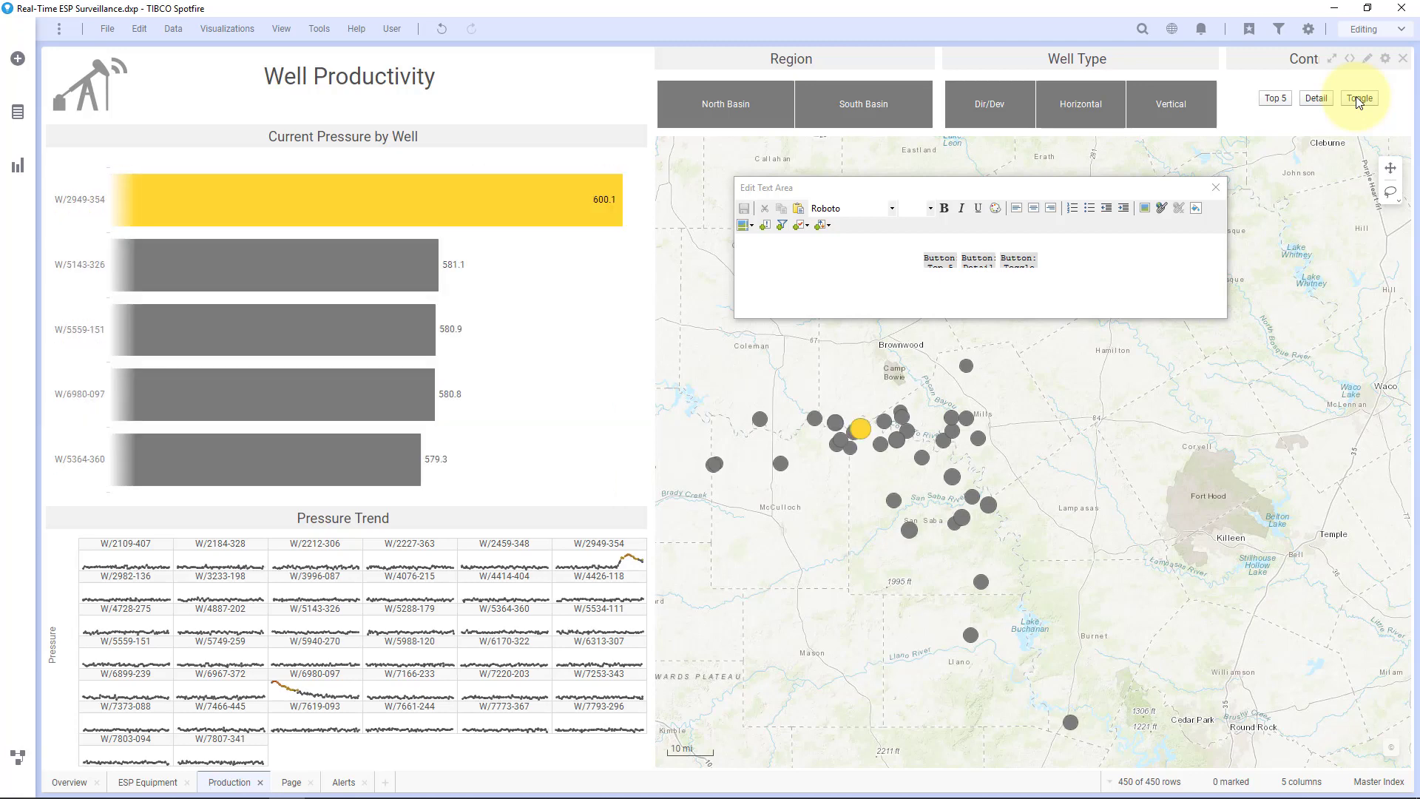
click(978, 259)
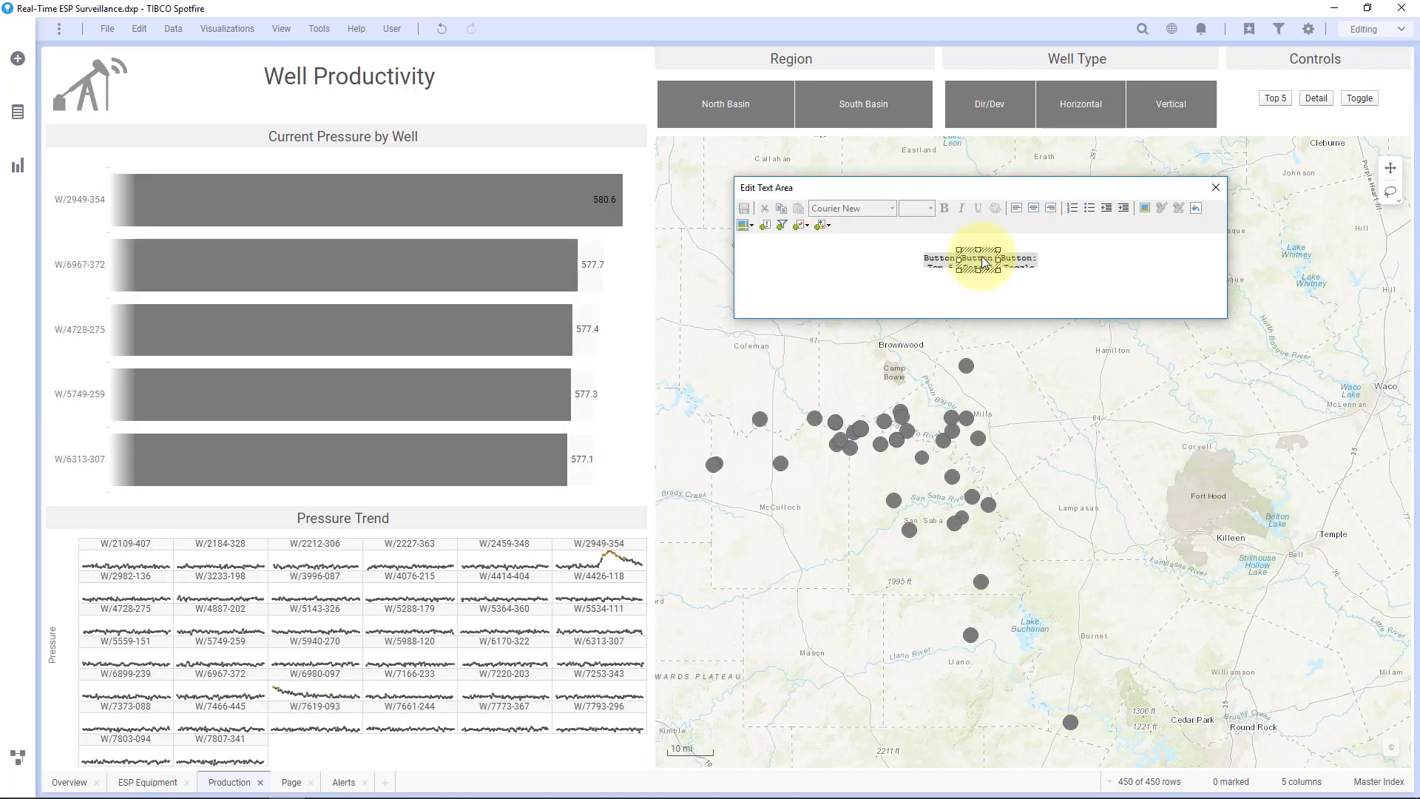
- Review the Detail button's ShowDetail script, which sets the Top 5 Pressure rule's Enabled to False
double_click(984, 261)
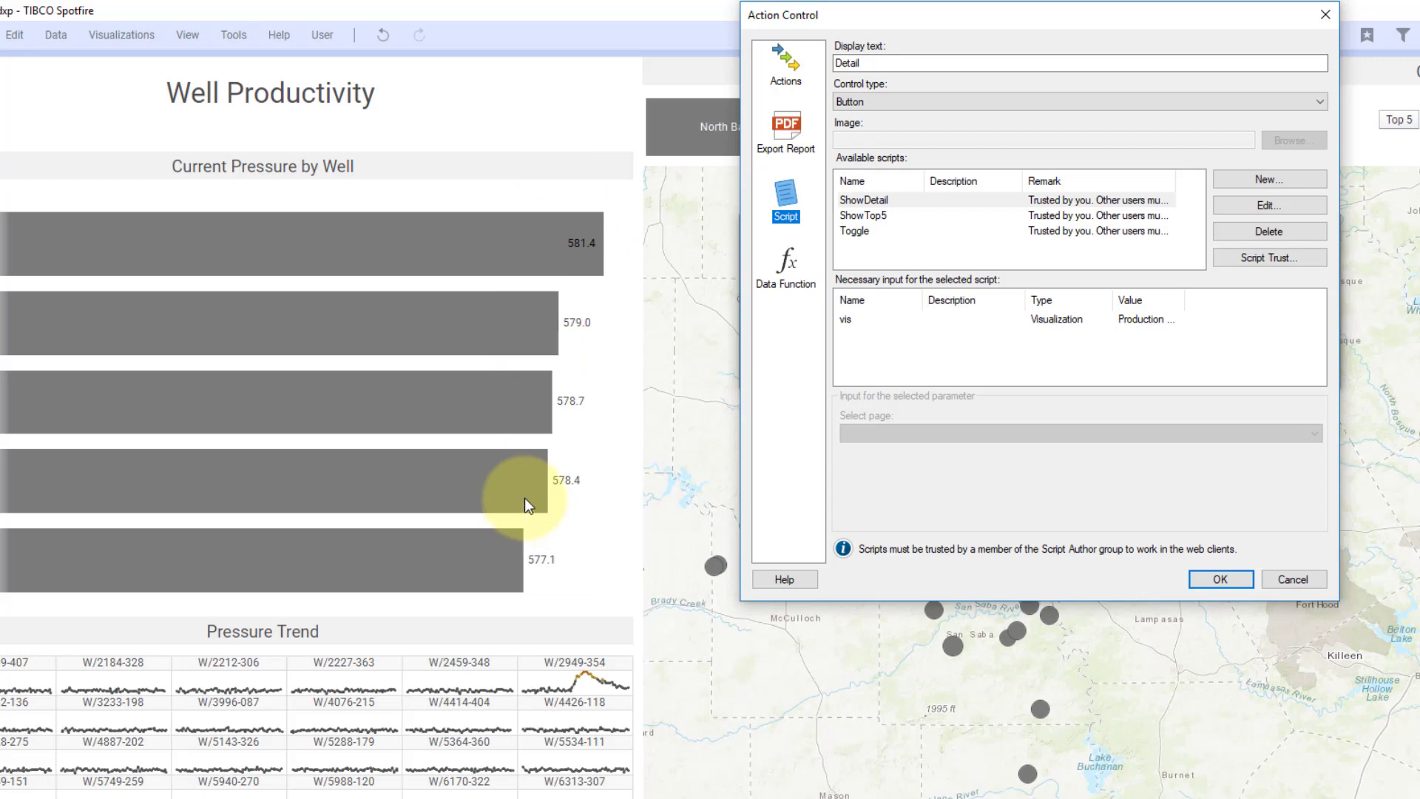
click(1236, 209)
scroll(766, 376, down, 2)
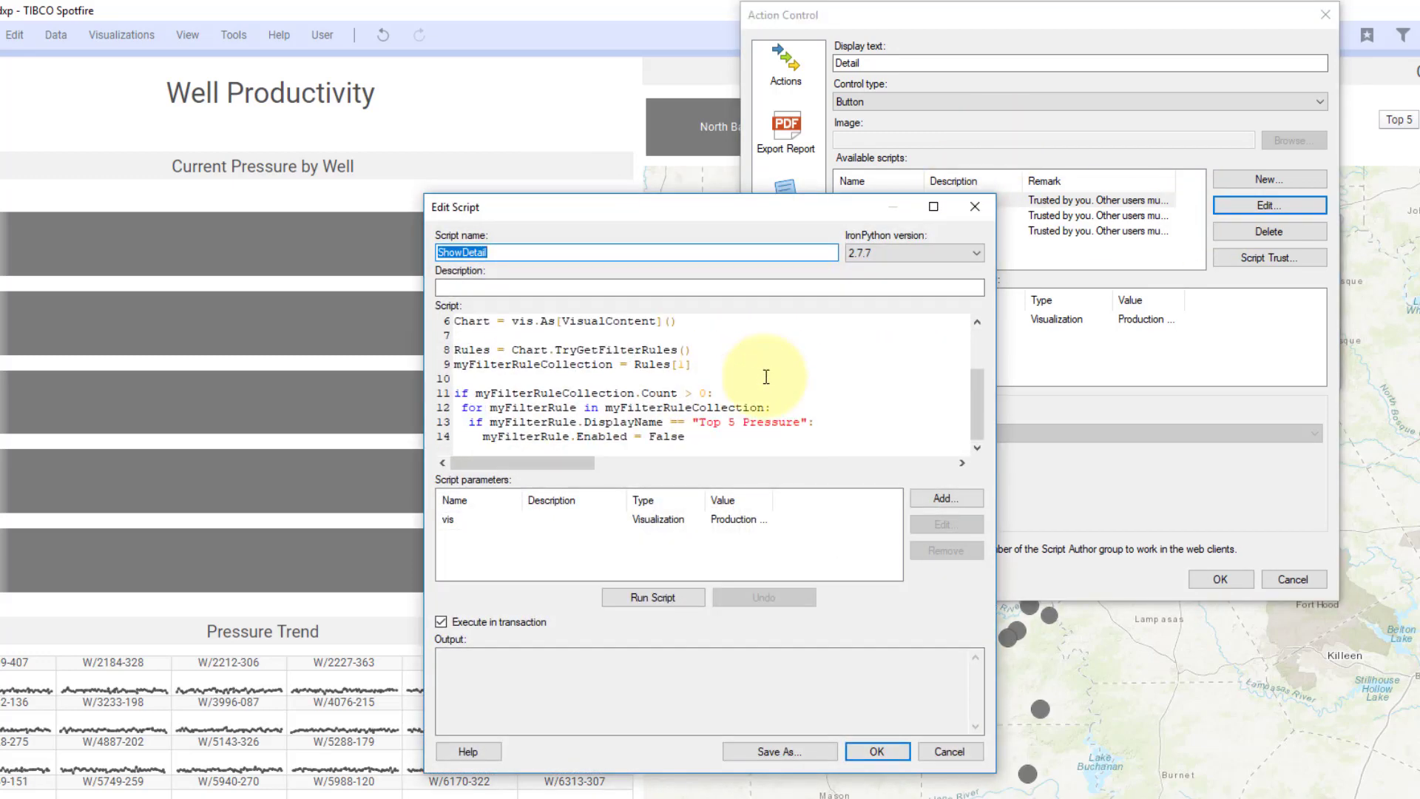
drag(715, 432, 484, 433)
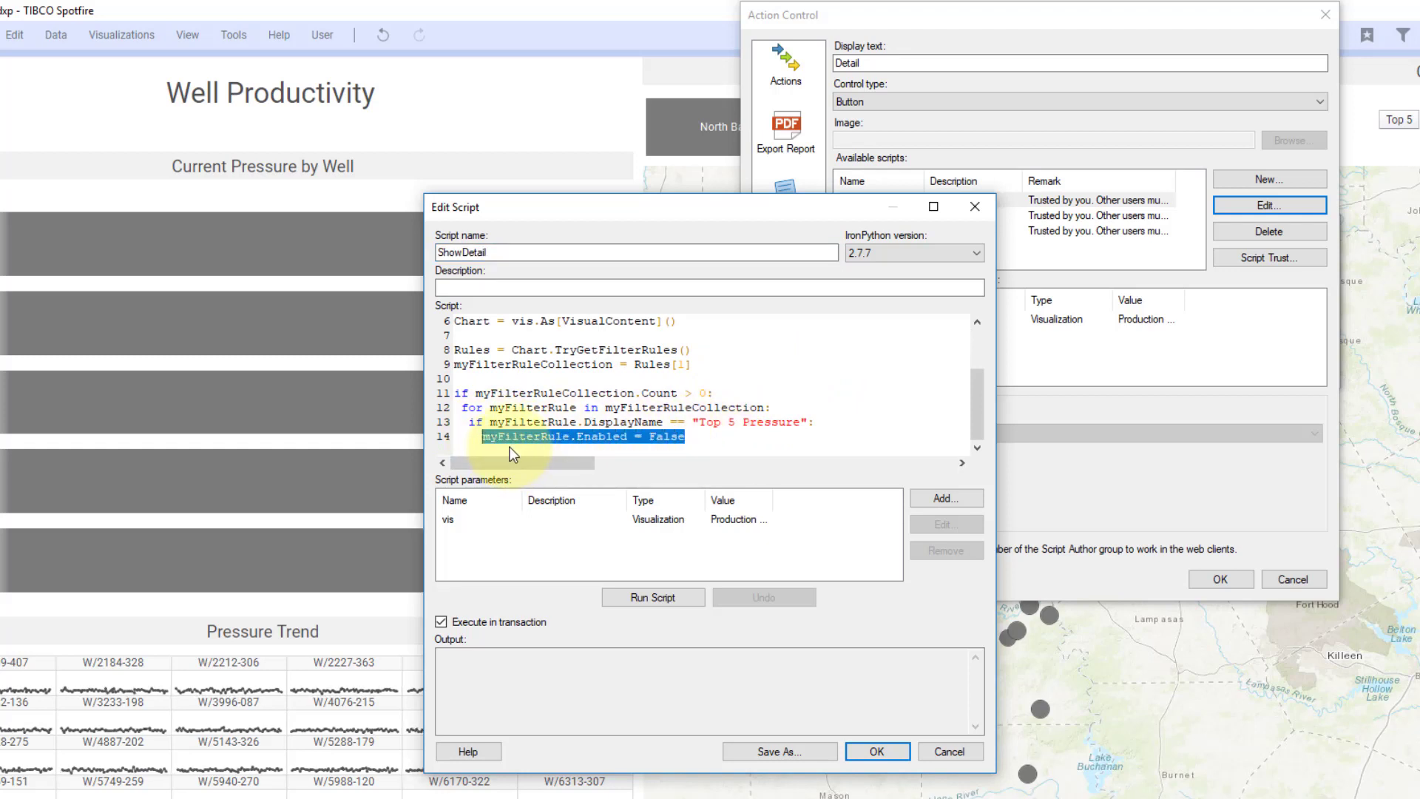
drag(484, 436, 645, 435)
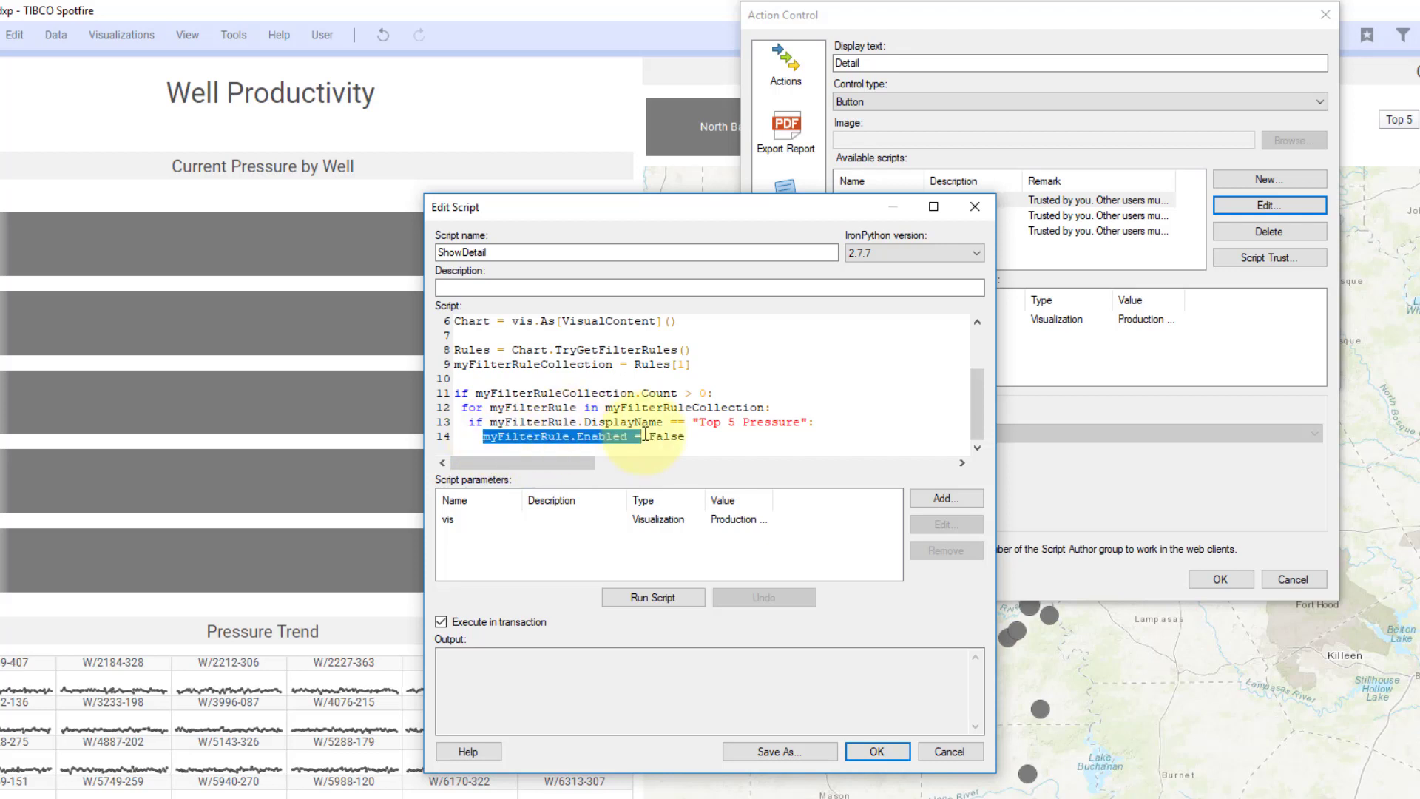
click(663, 436)
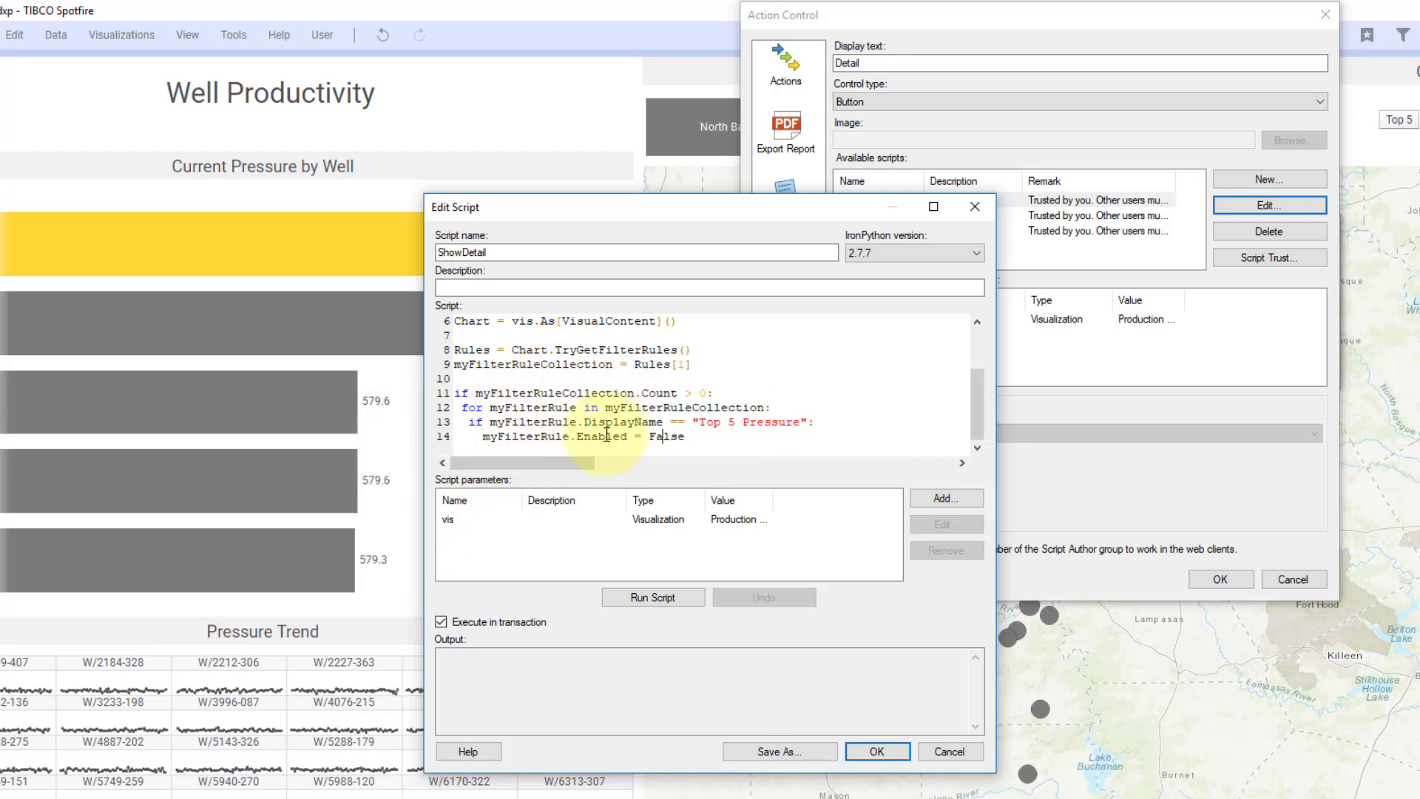
click(660, 437)
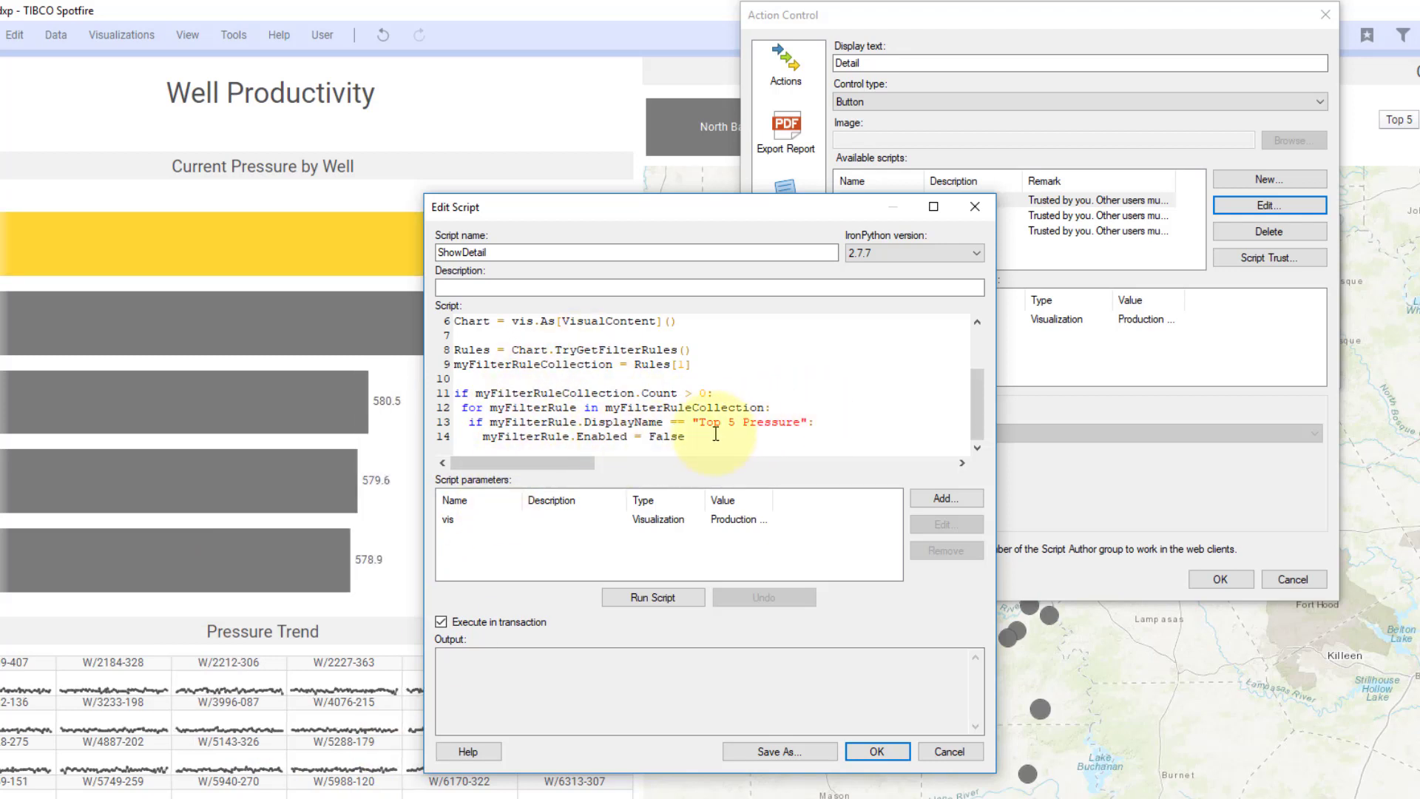
drag(708, 436, 454, 436)
drag(802, 423, 704, 424)
click(525, 323)
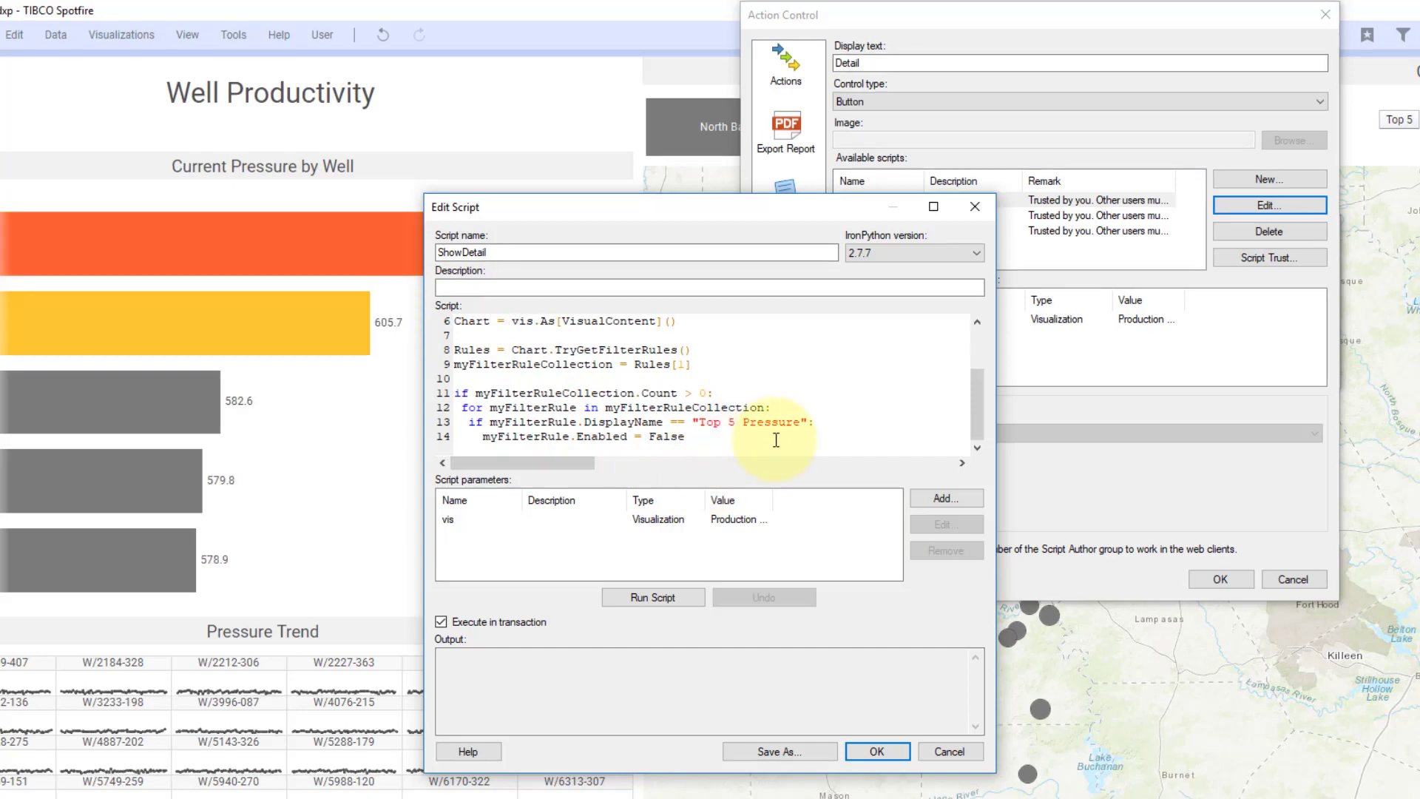
click(877, 751)
- Accept the Detail button settings, save and close the text area, and open the bar chart's properties
click(1200, 581)
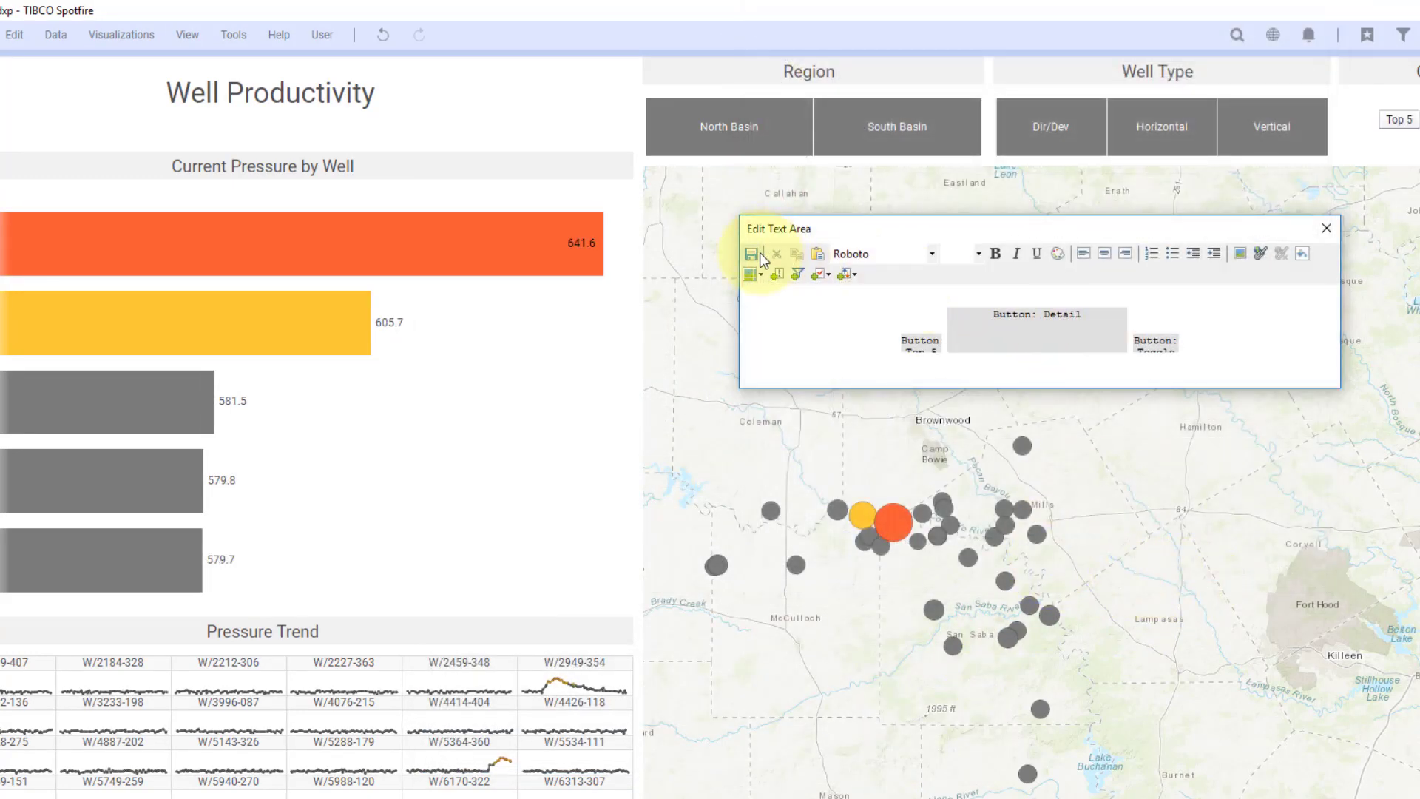
click(754, 253)
click(1325, 225)
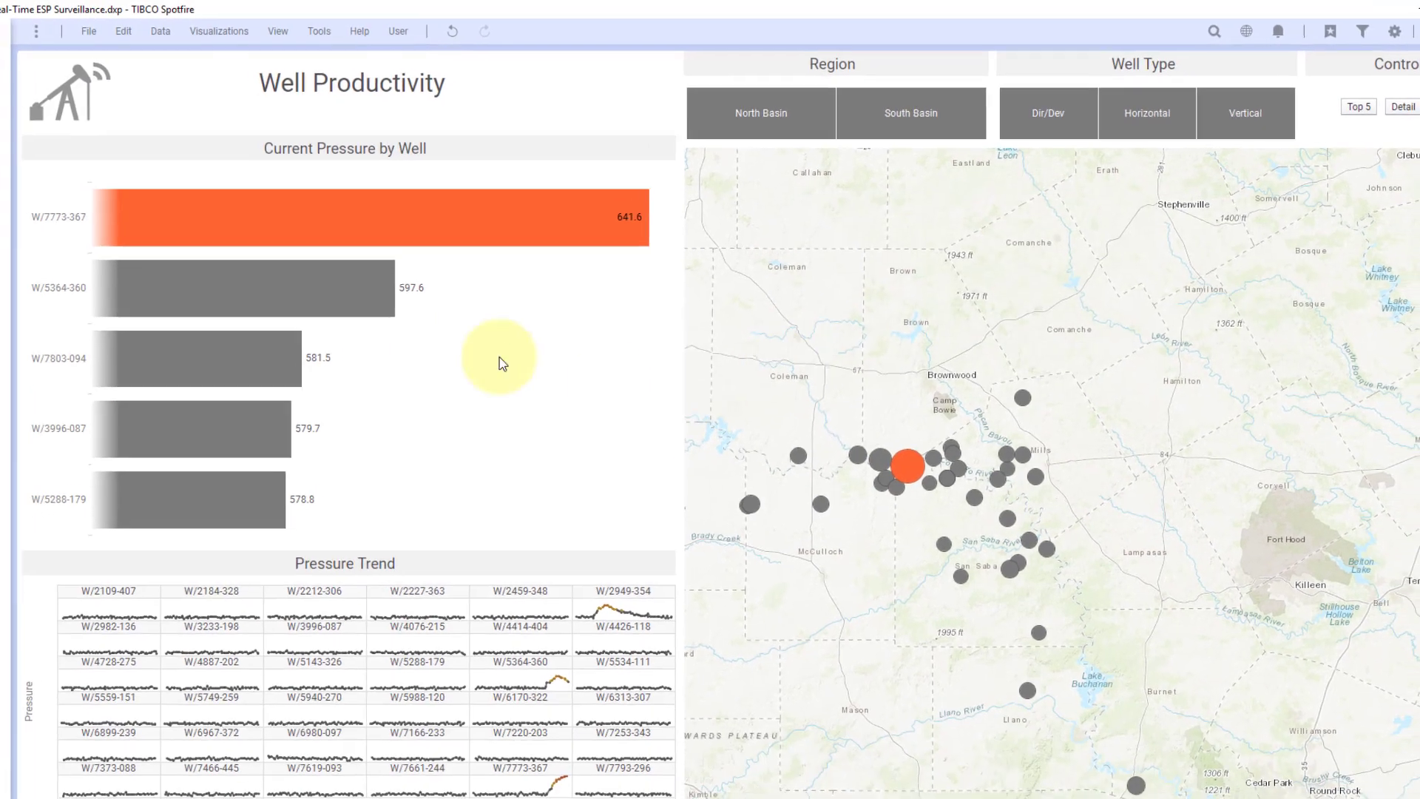
right_click(427, 339)
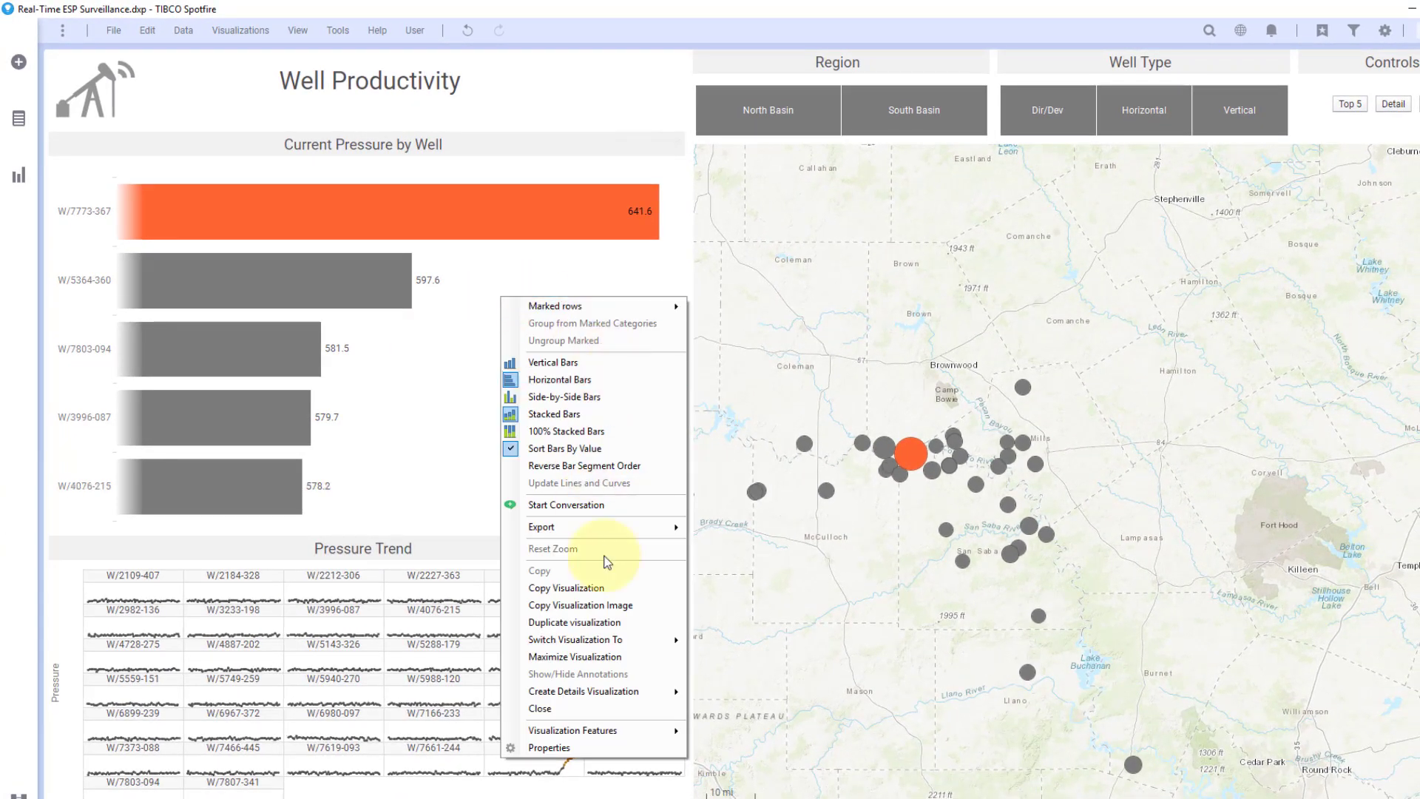
click(581, 747)
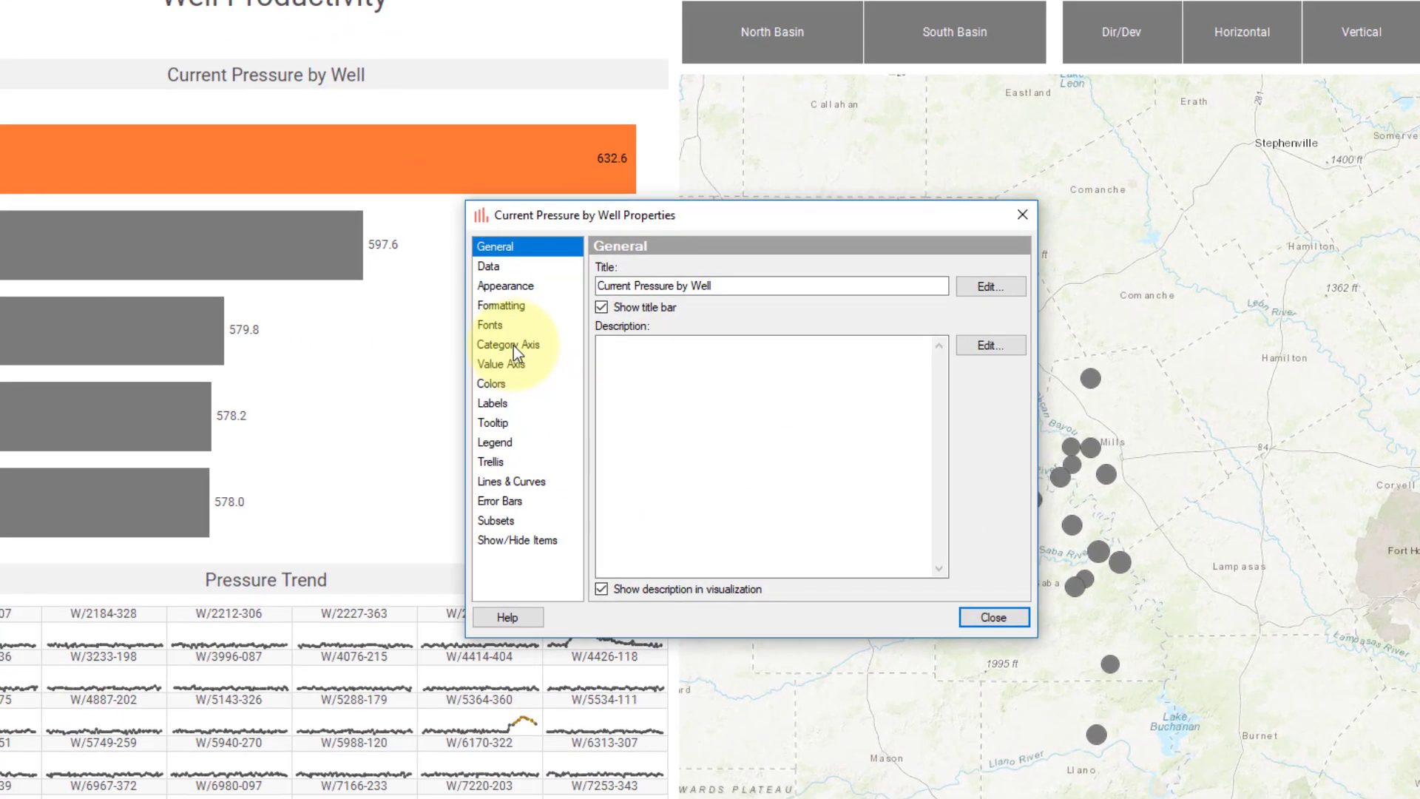
- Add a bright green Top rule with value 1 to the Current Pressure by Well colors
click(517, 387)
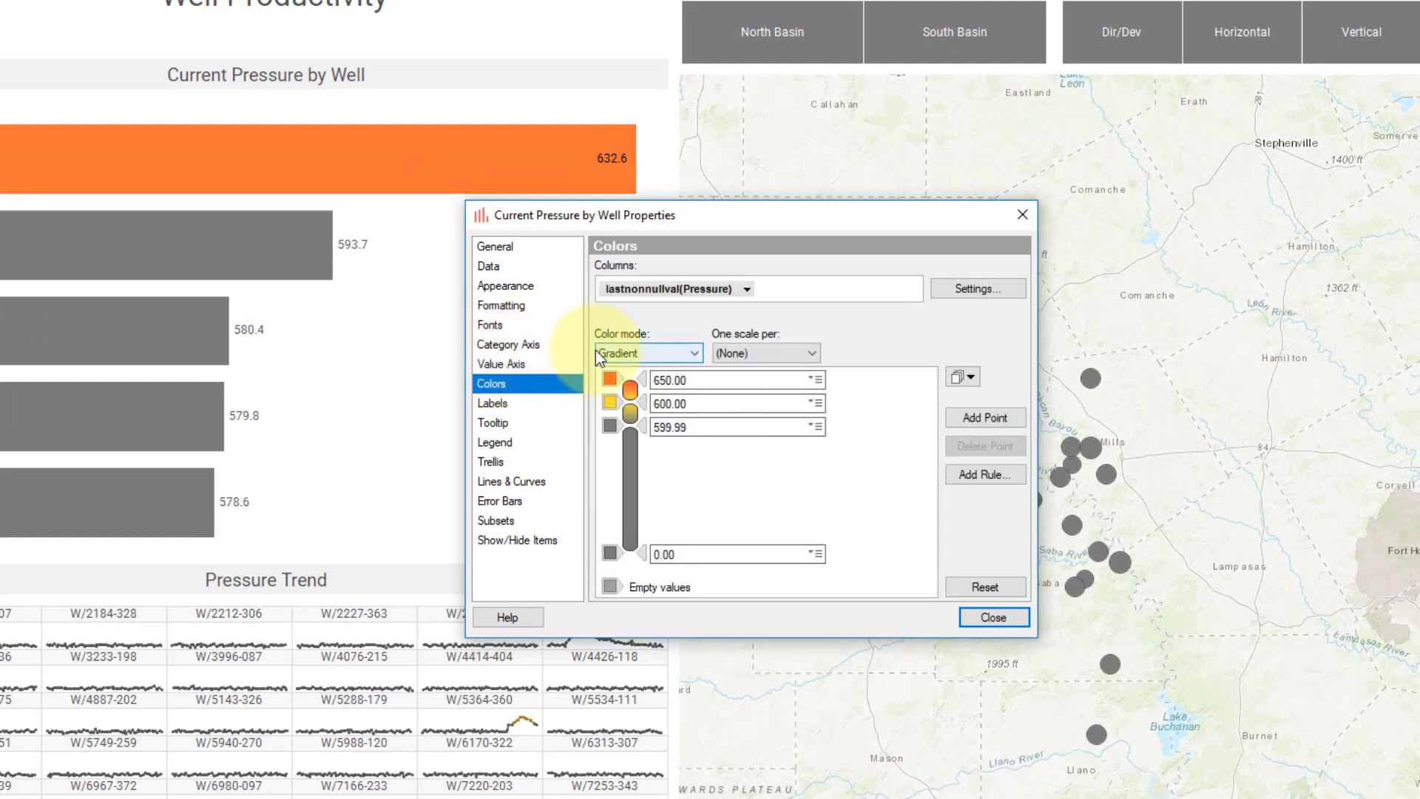
click(976, 477)
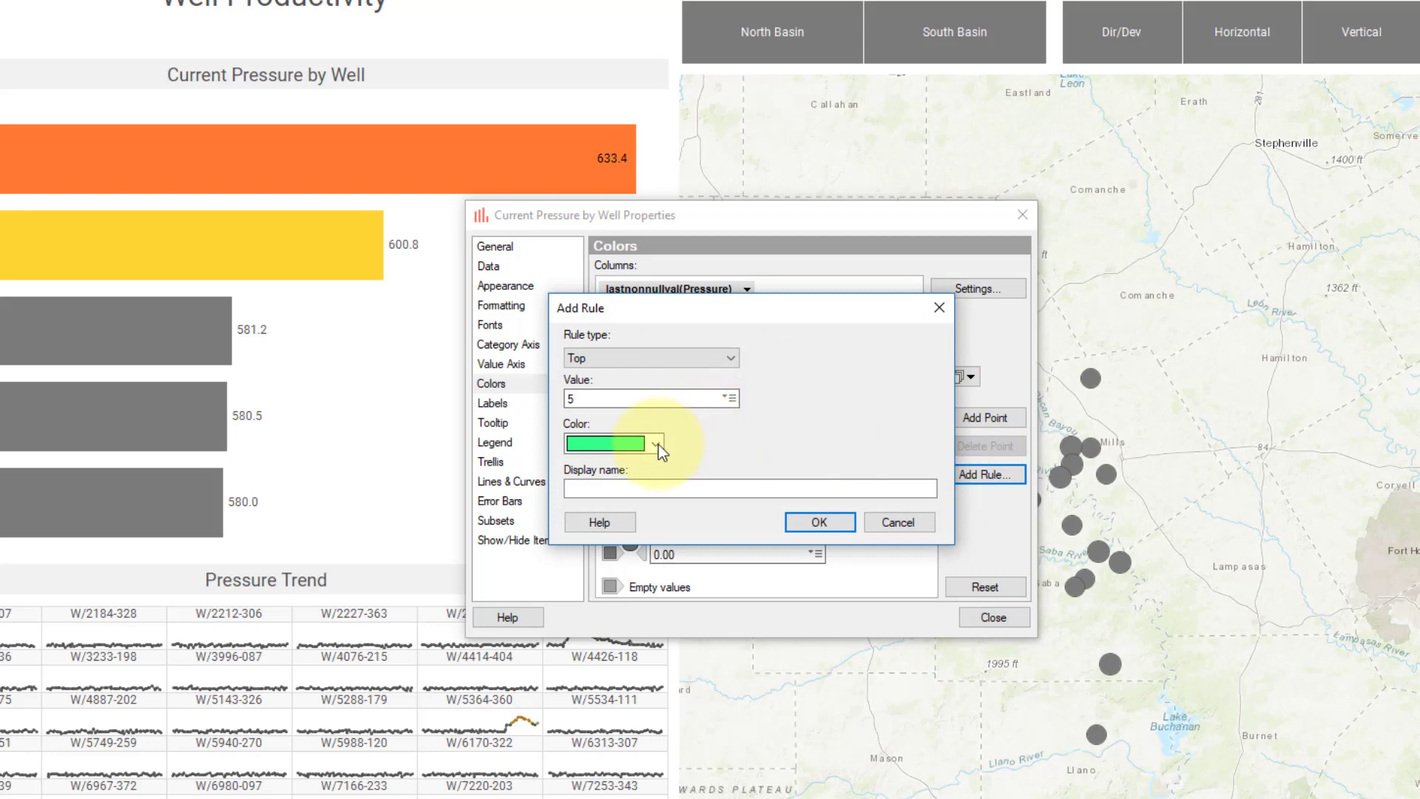
double_click(684, 398)
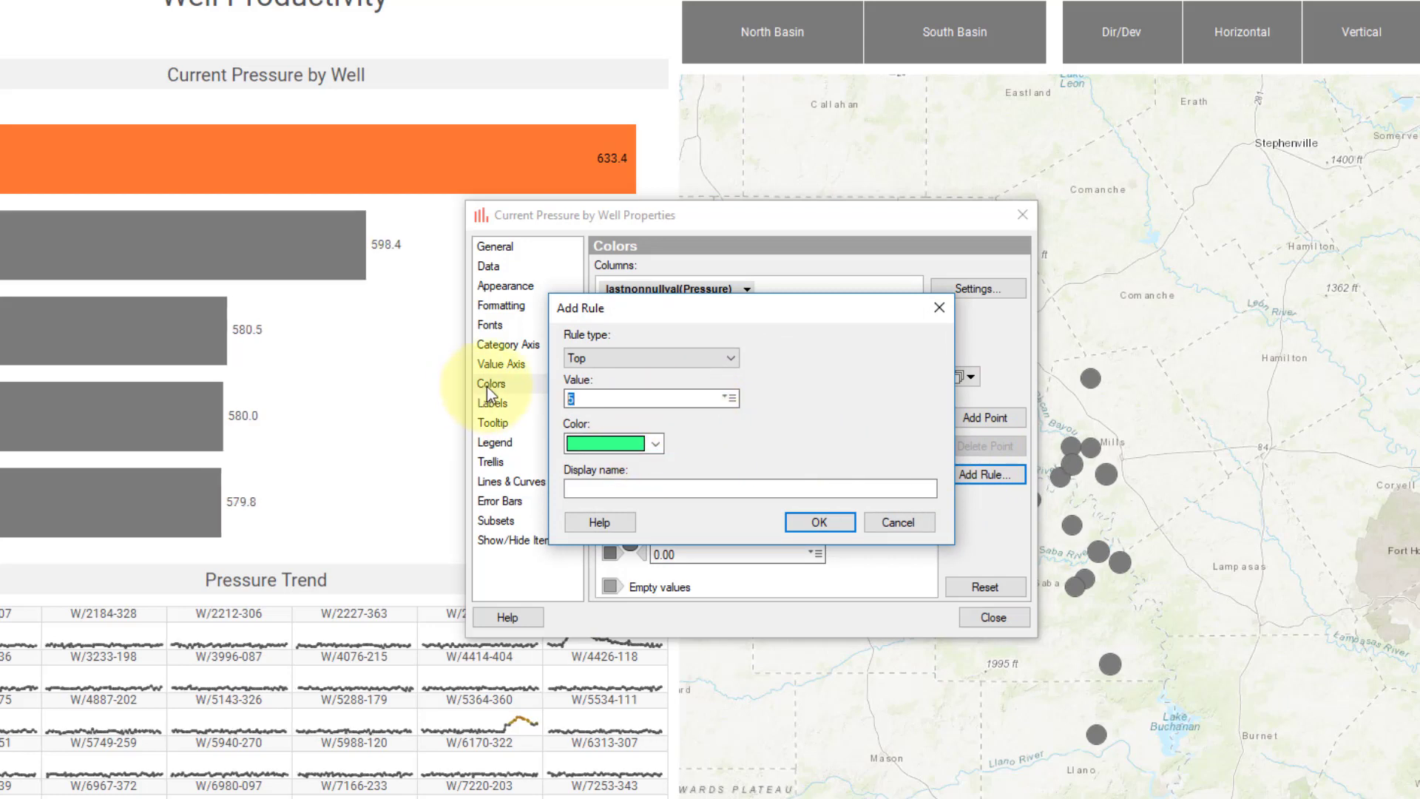
text(1)
click(655, 443)
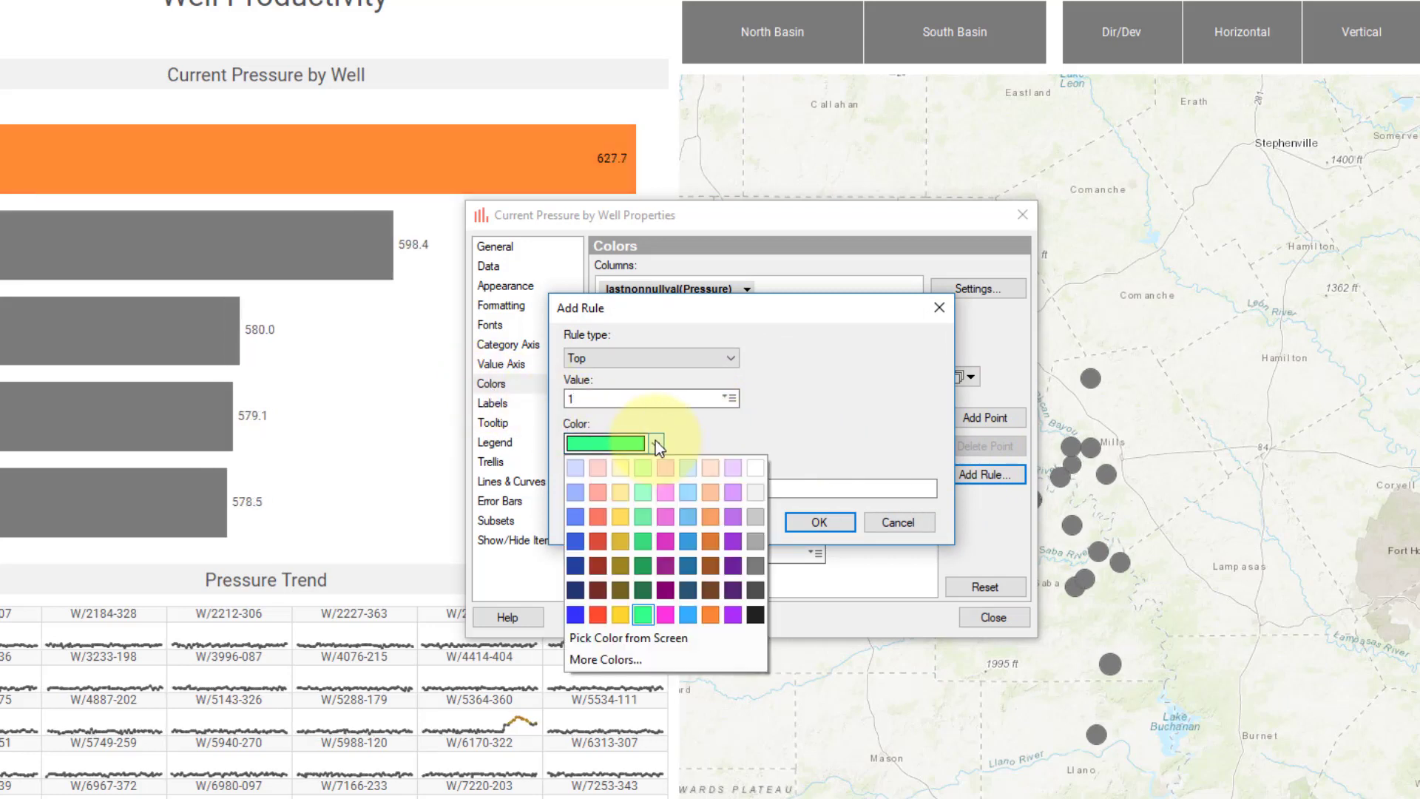
click(641, 606)
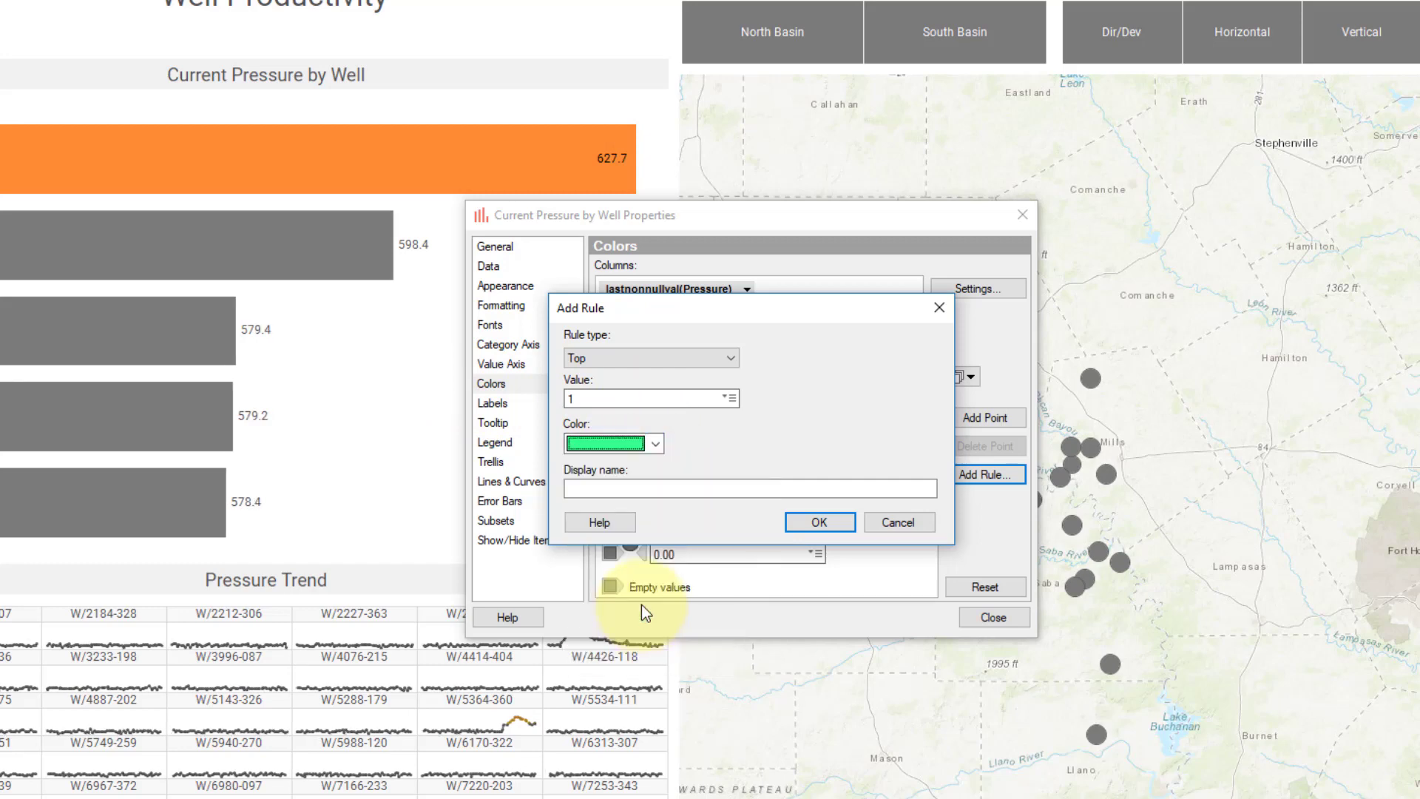
click(814, 522)
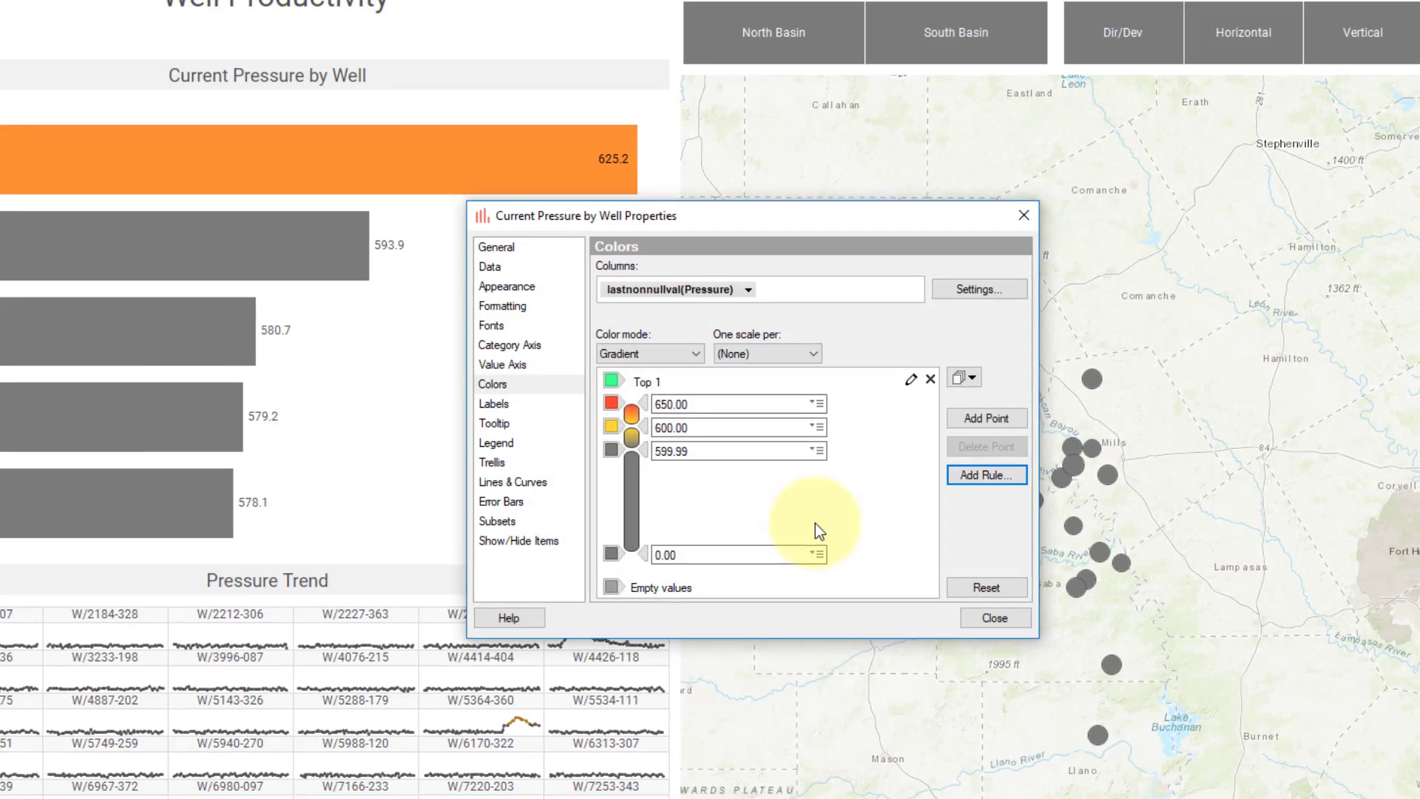